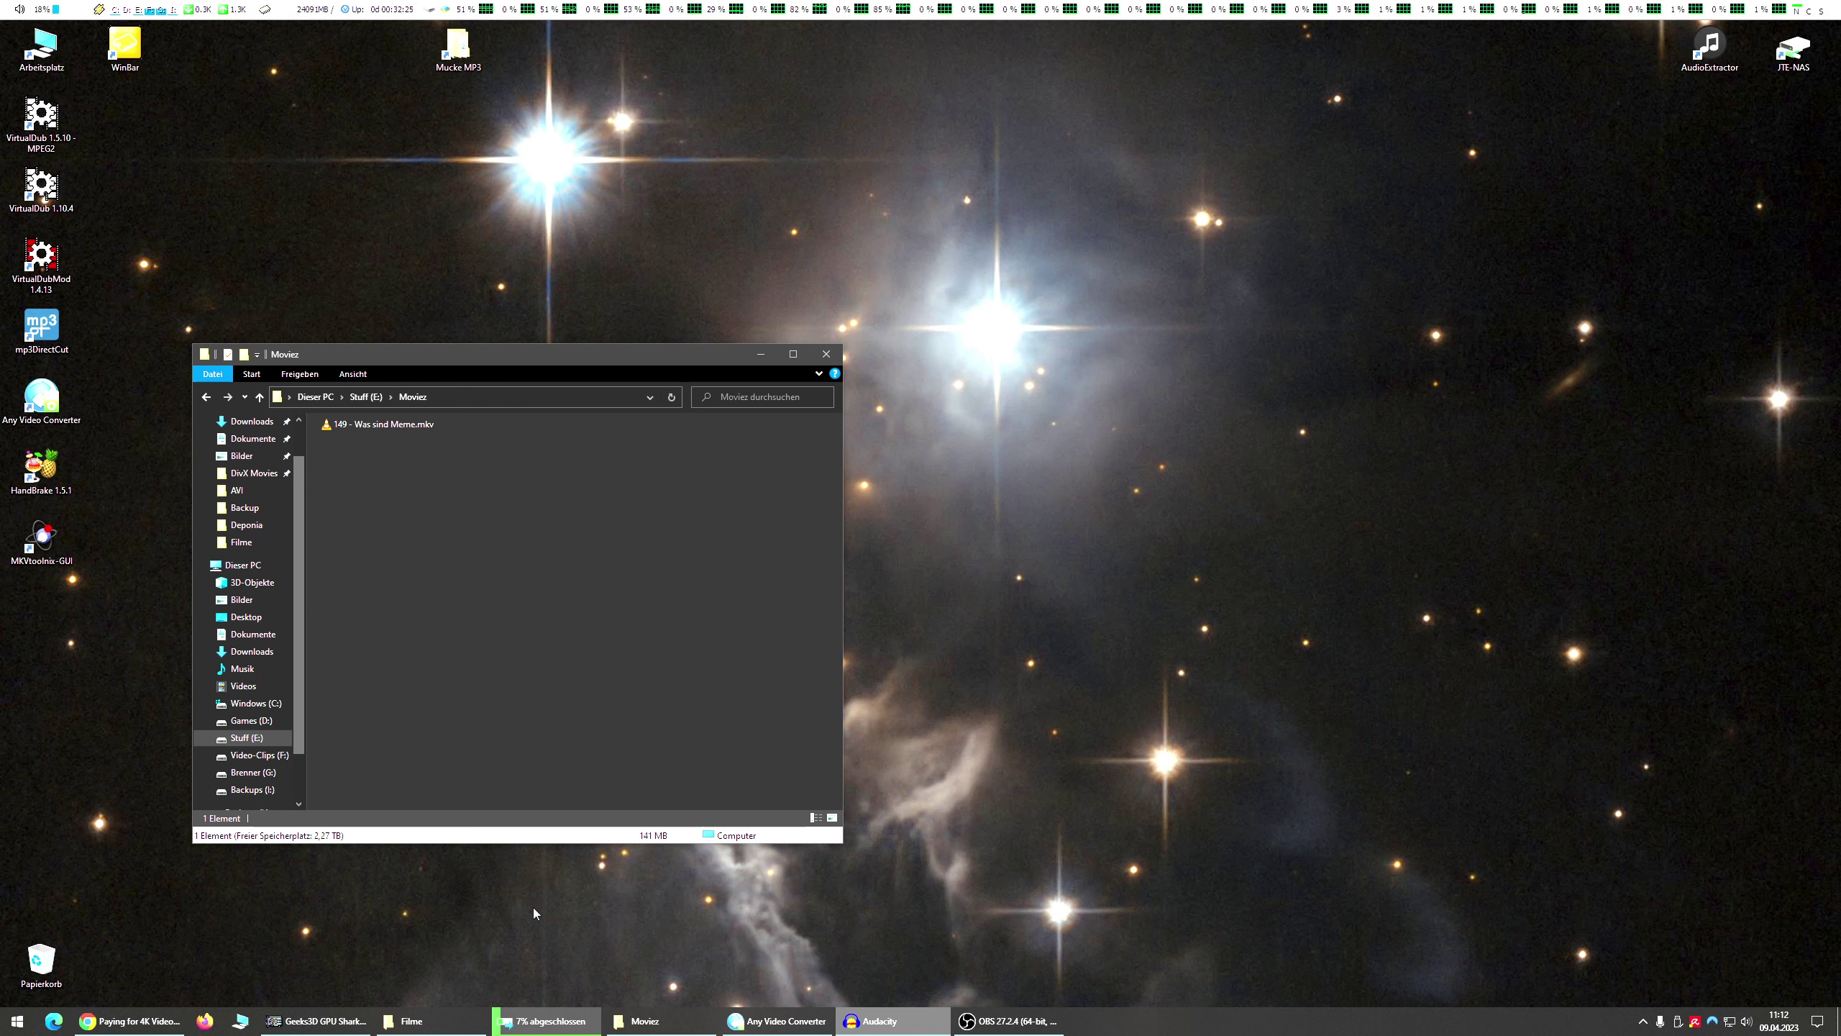
Switch to Chrome, read through the description of the YouTube video "Paying for 4K Video is DUMB", and minimize the browser.
left_click(129, 1020)
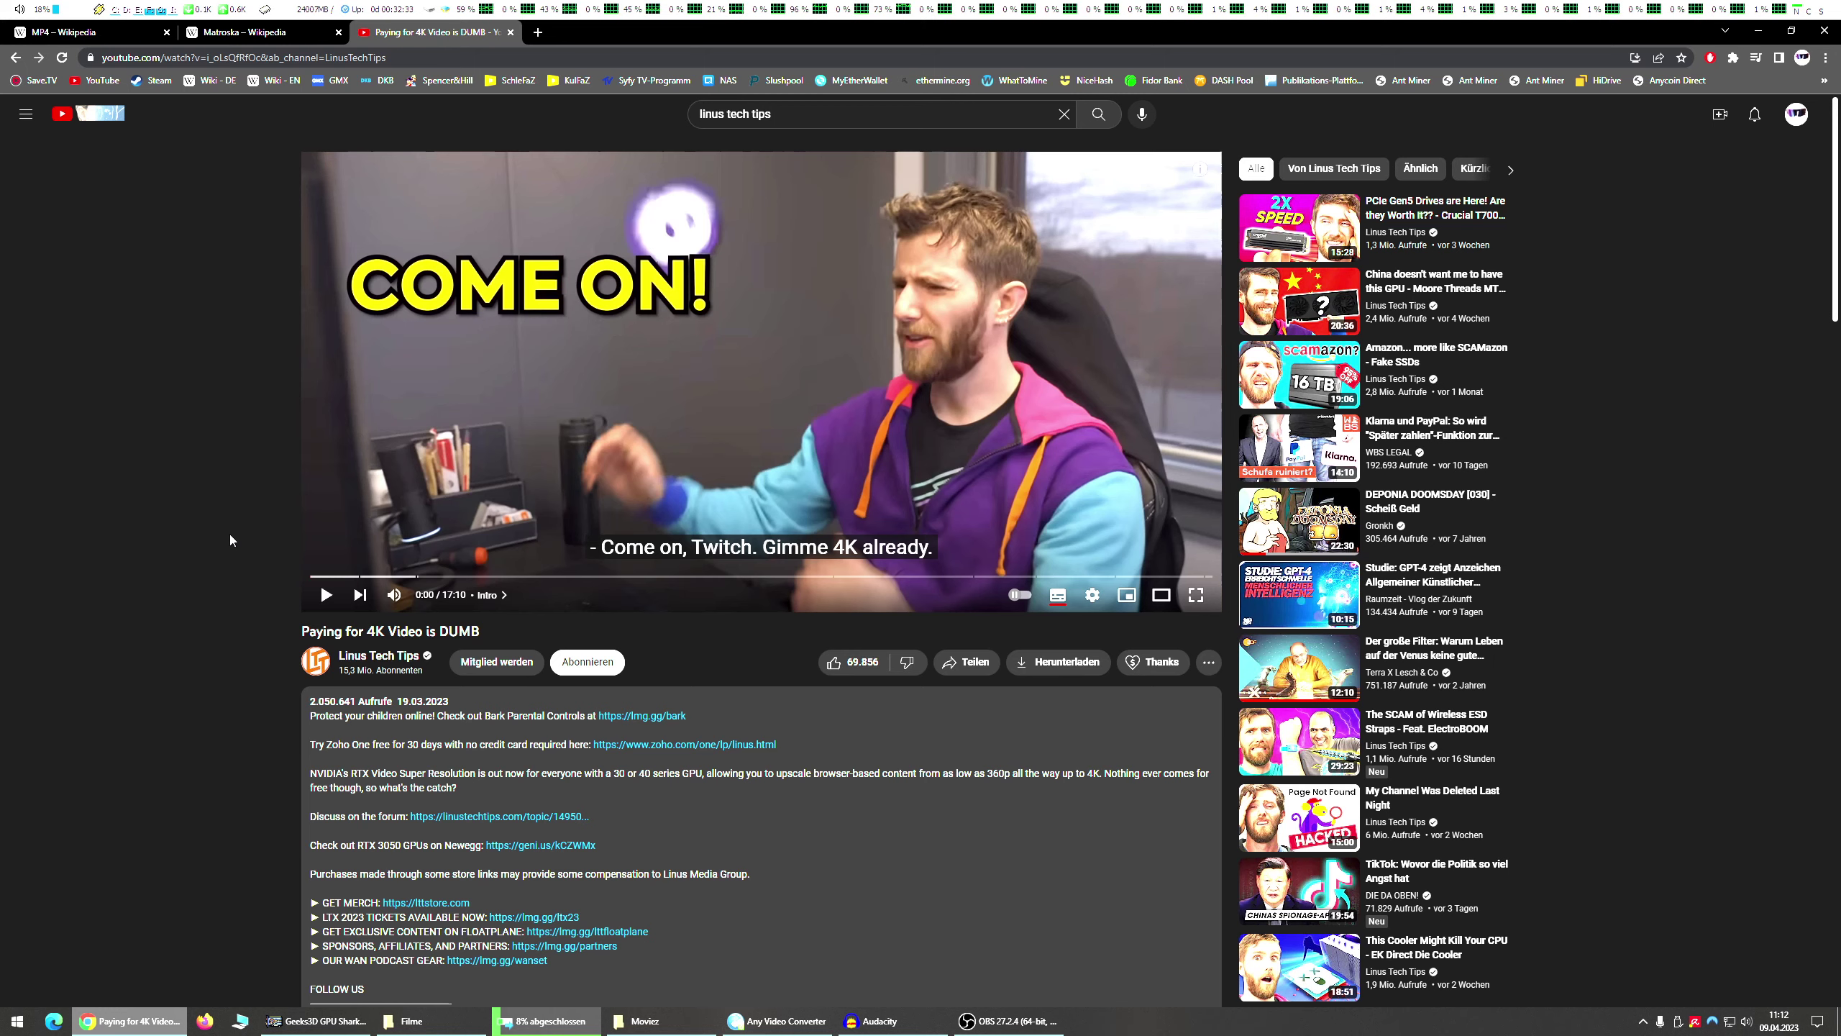
scroll(232, 536, "down", 6)
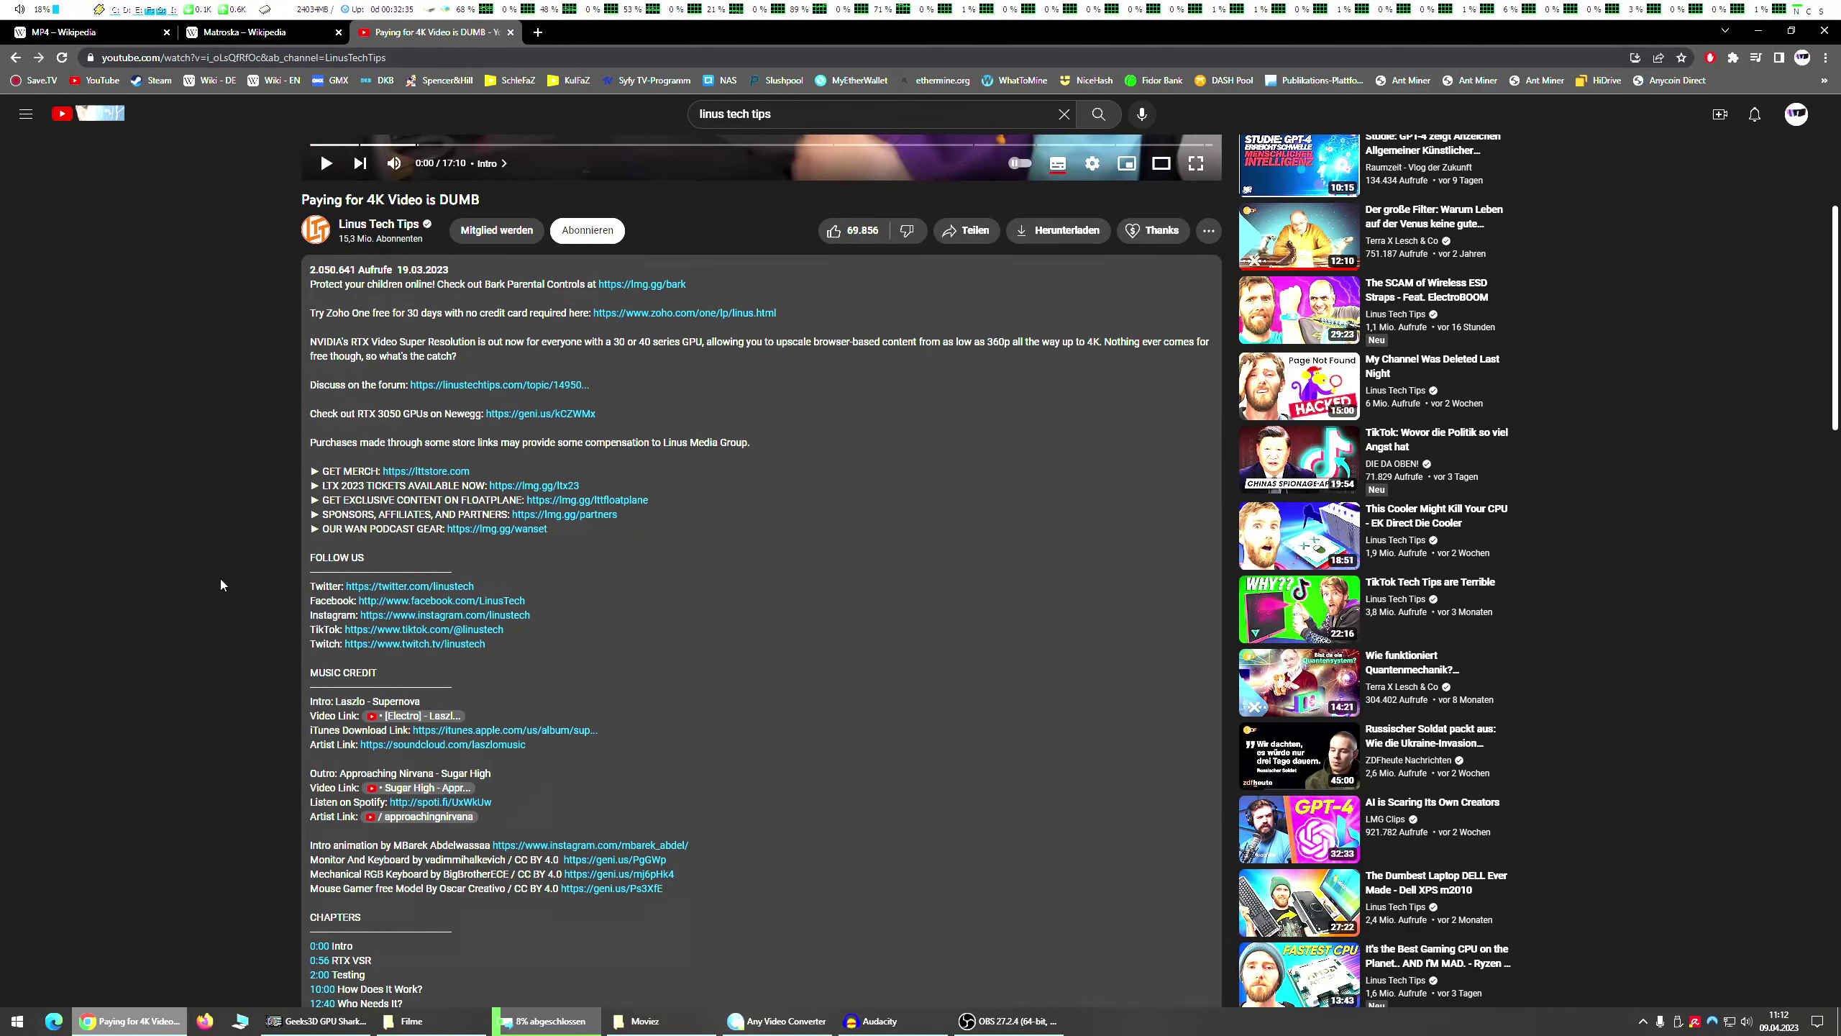
scroll(221, 585, "down", 2)
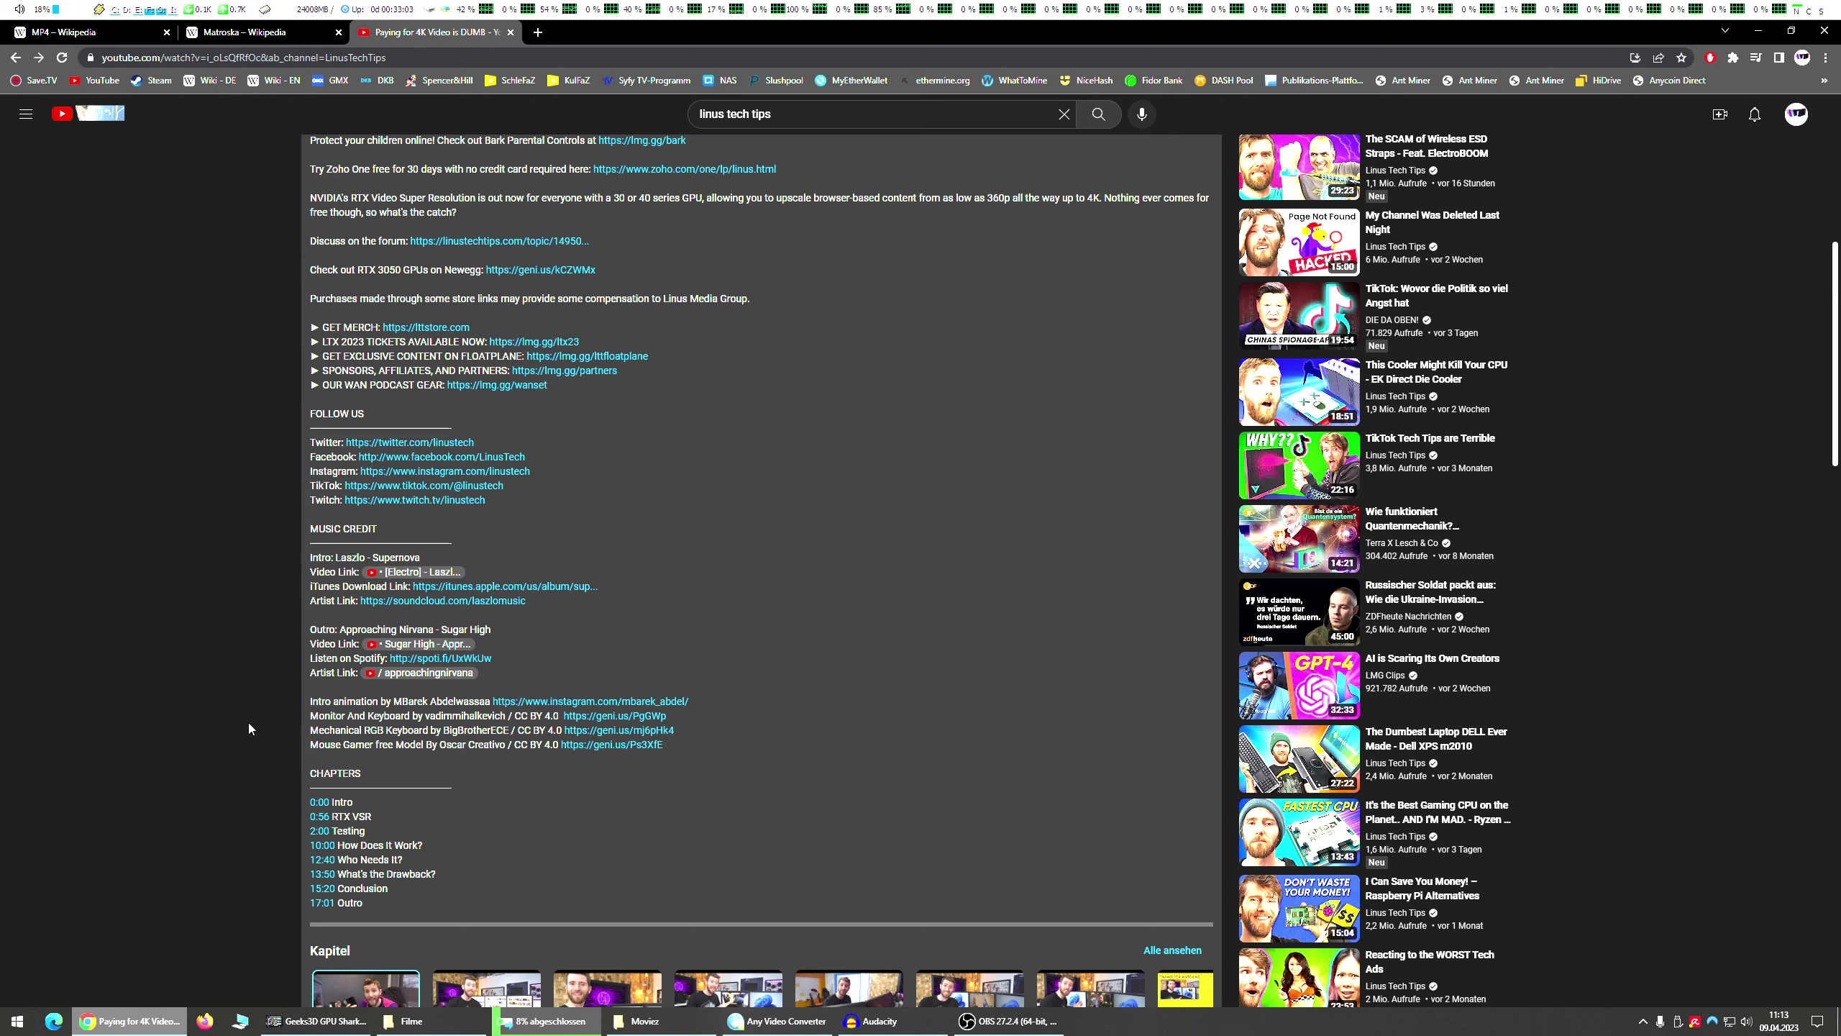
scroll(247, 722, "up", 8)
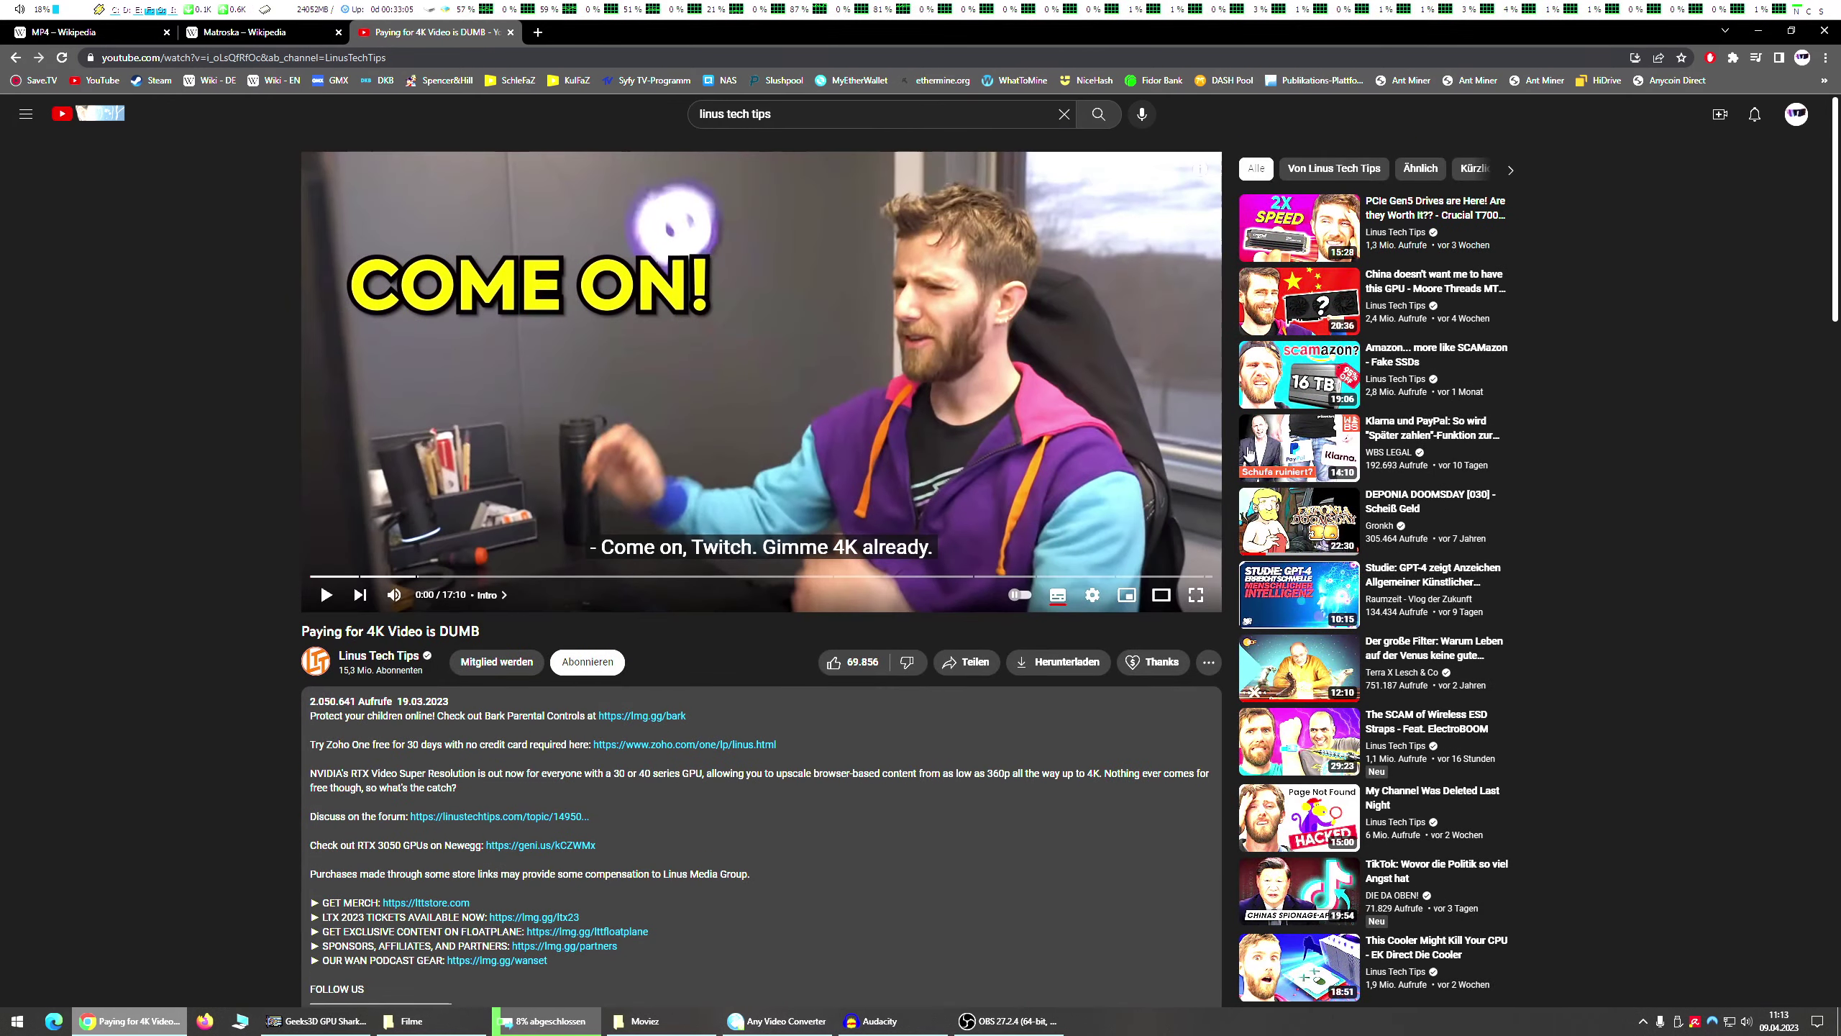
left_click(1766, 38)
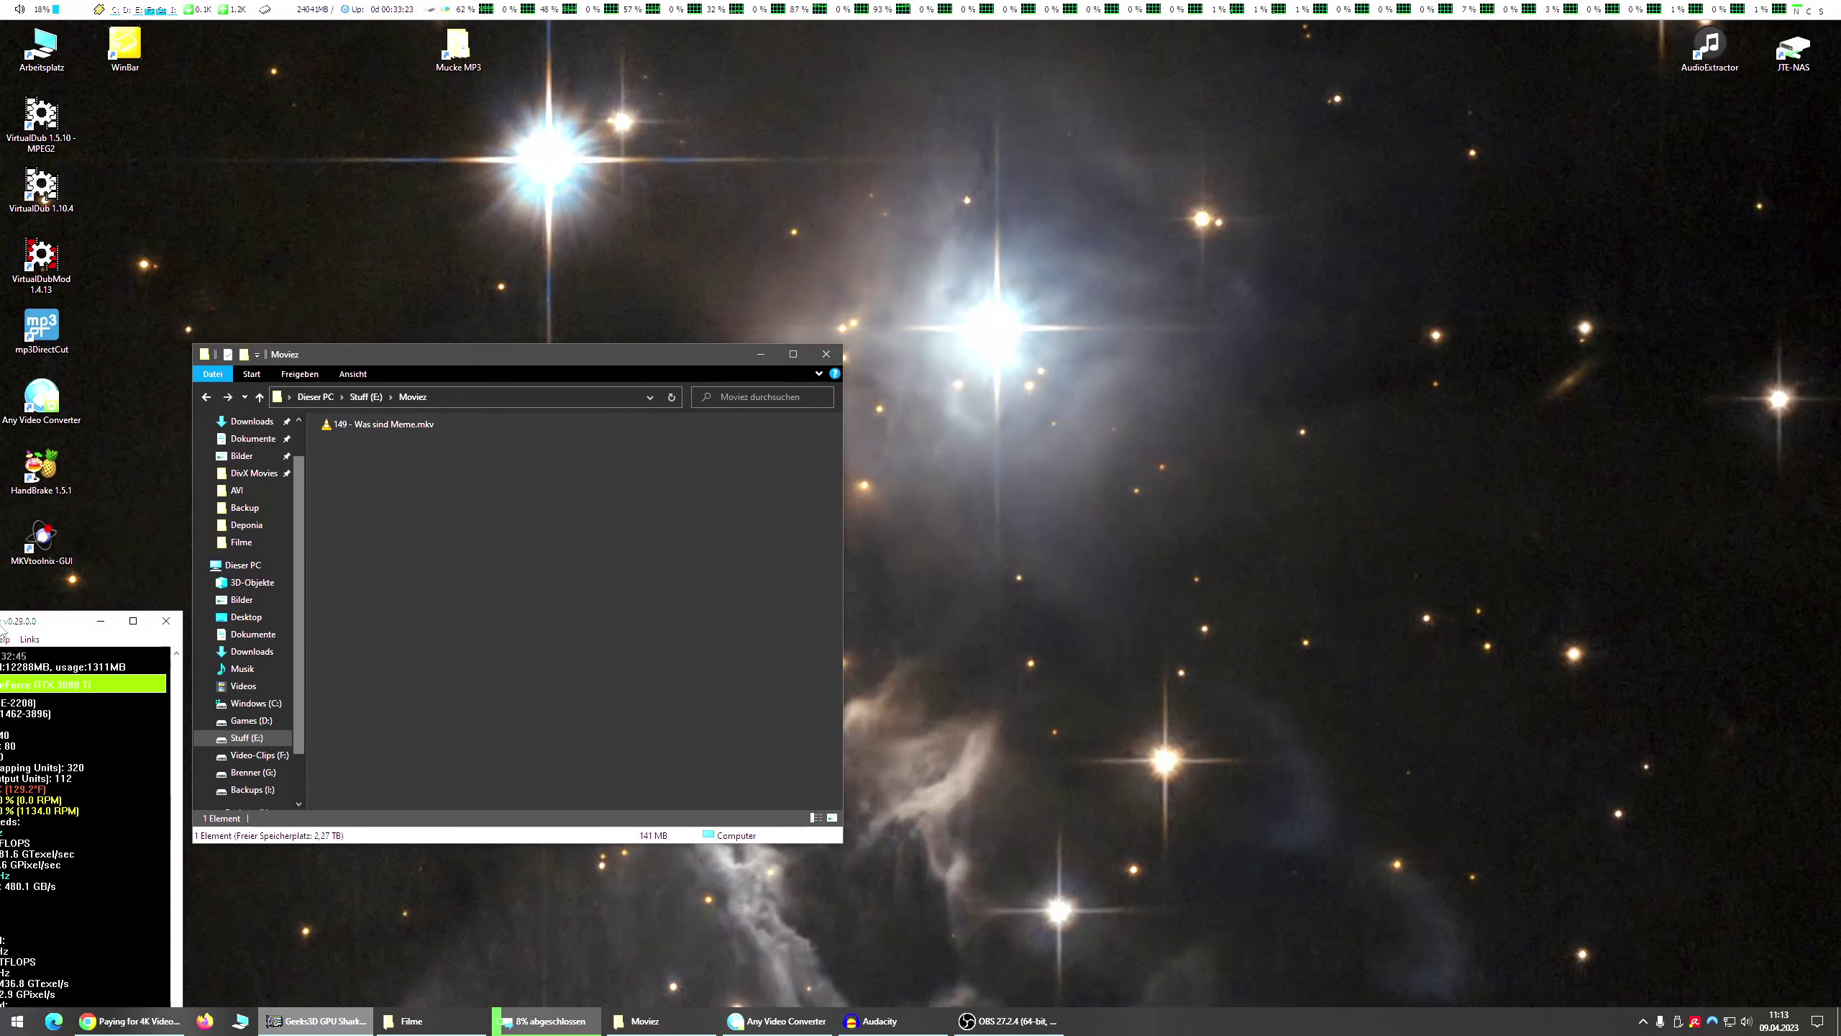
Bring up the GPU Shark window and move it fully into view on the desktop.
left_click(319, 1020)
left_click_drag(572, 484, 576, 482)
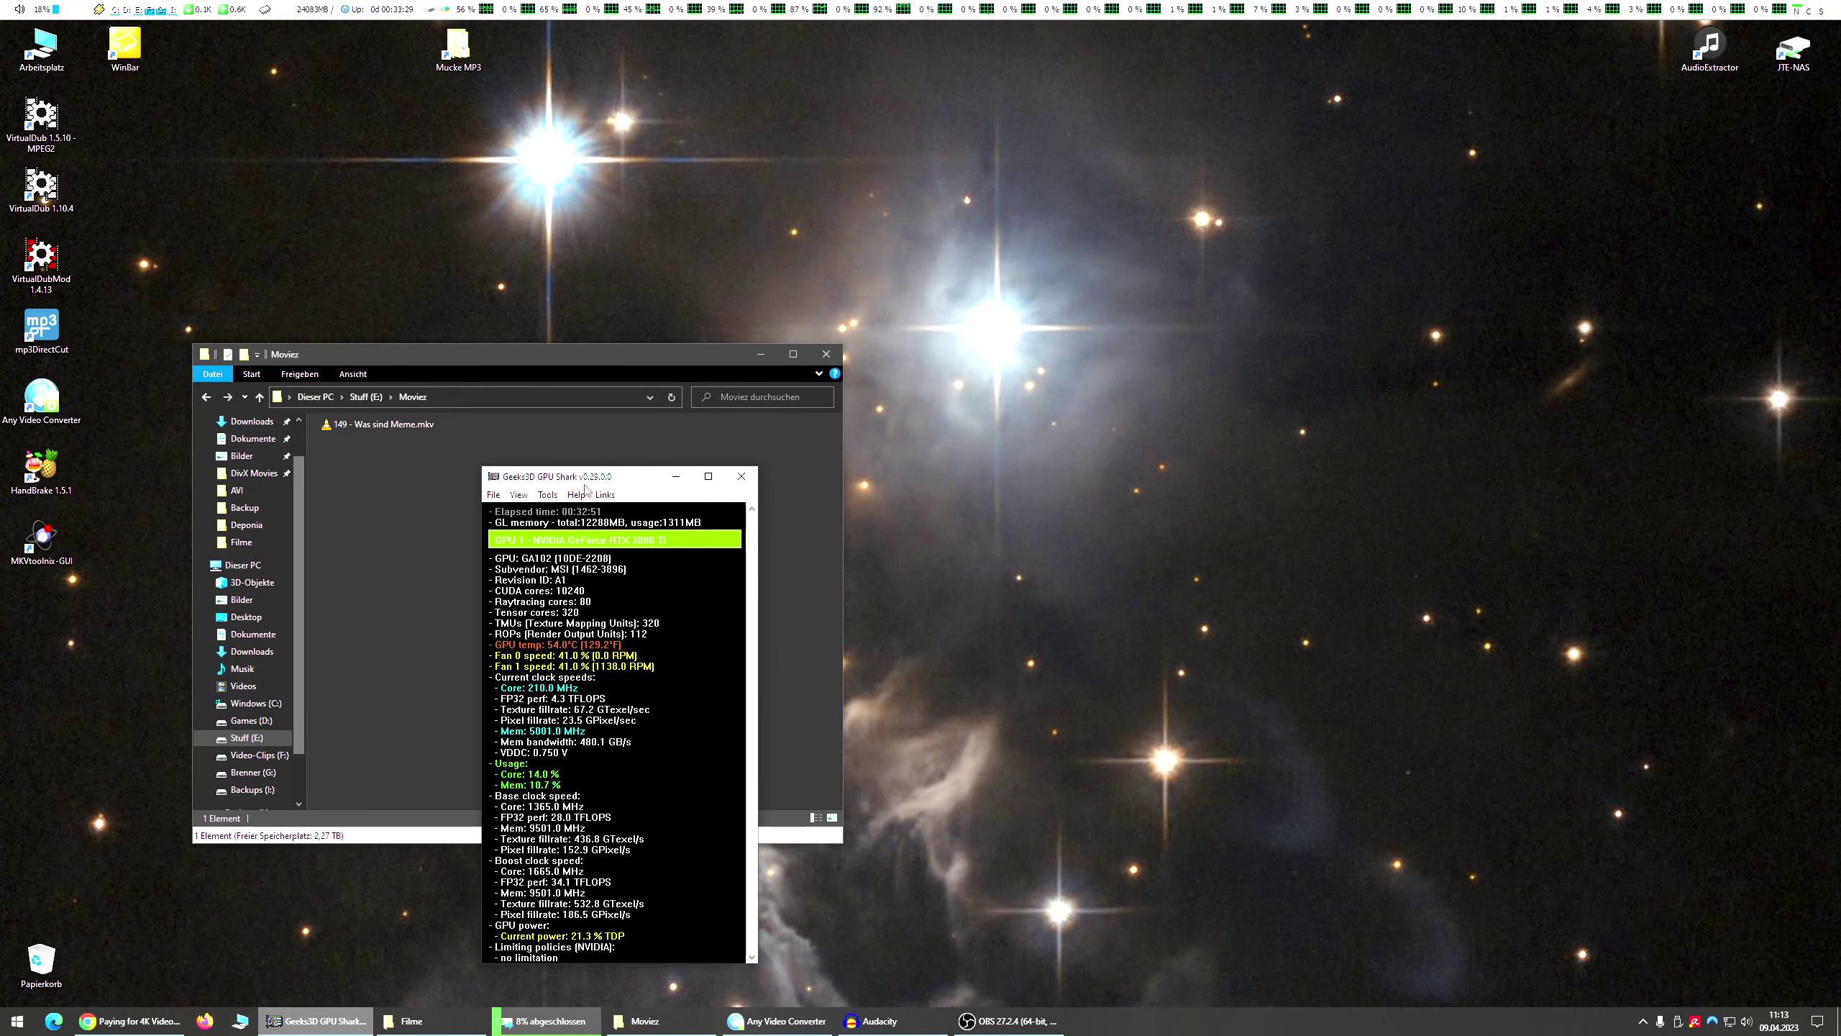
Inspect the RTX video super resolution option and its quality levels in the NVIDIA Control Panel's video image settings, and close the panel.
left_click(1643, 1023)
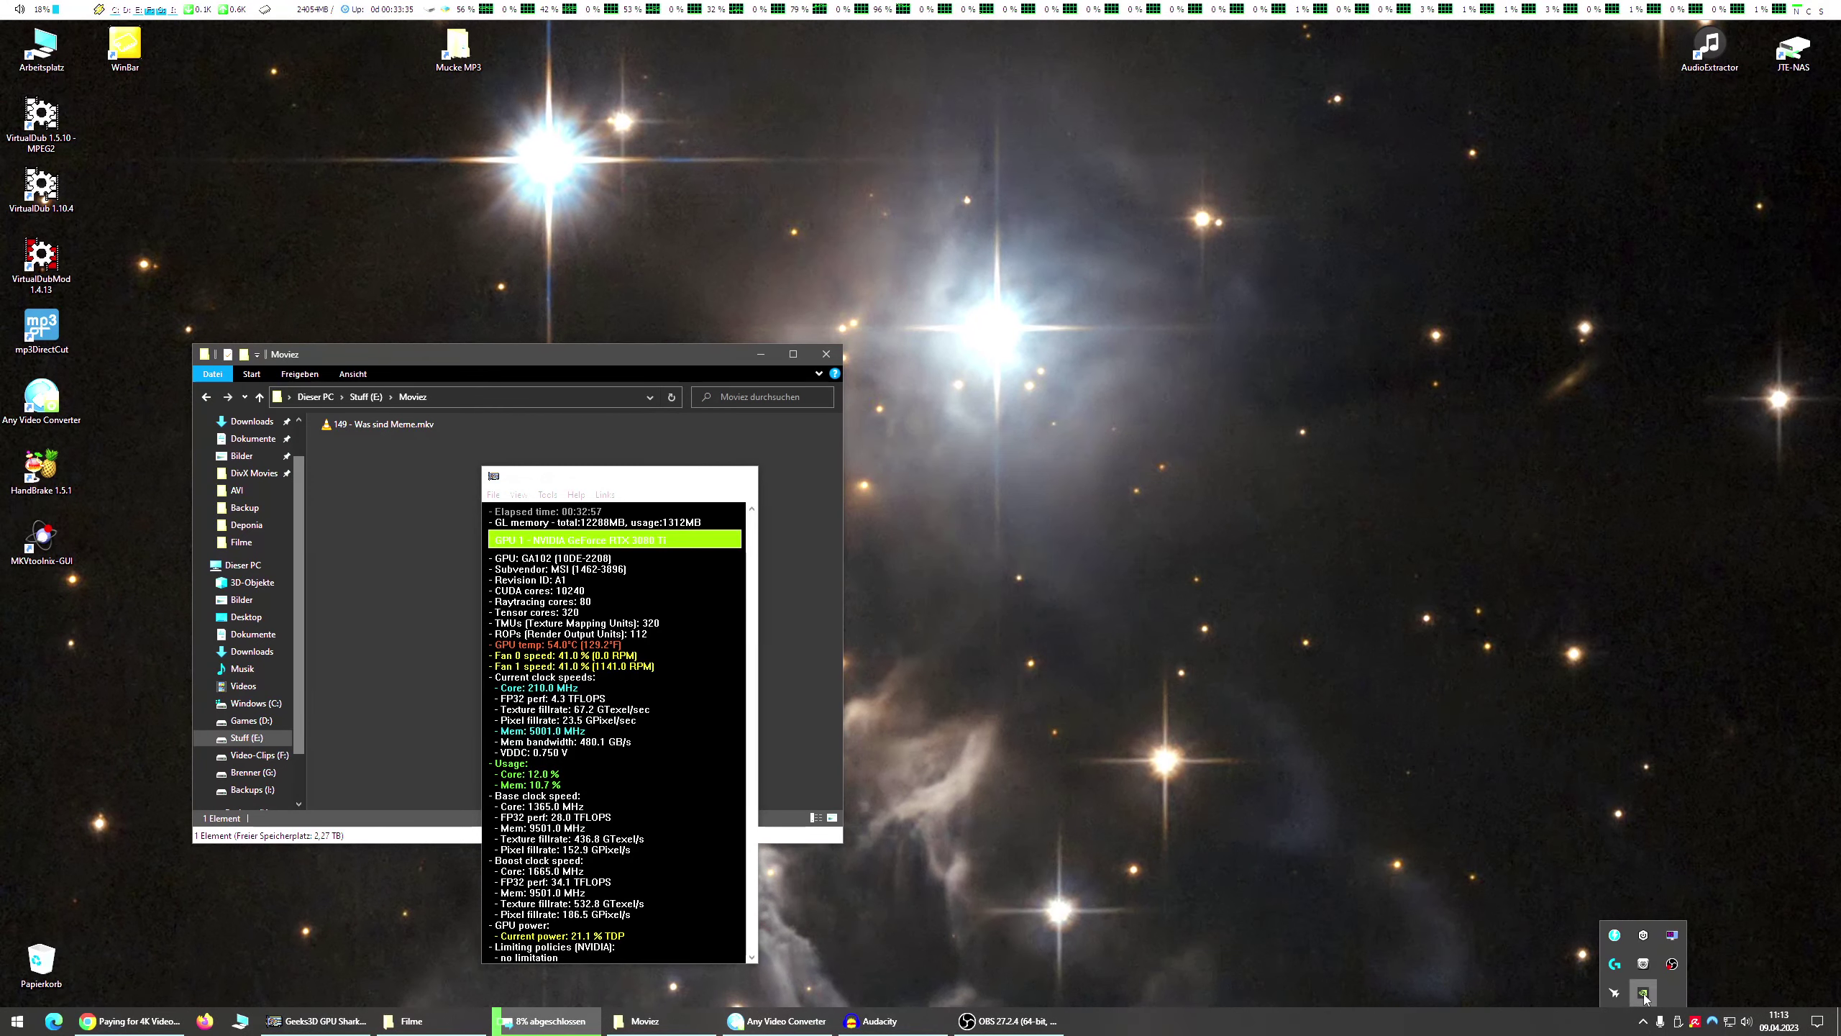
double_click(1643, 994)
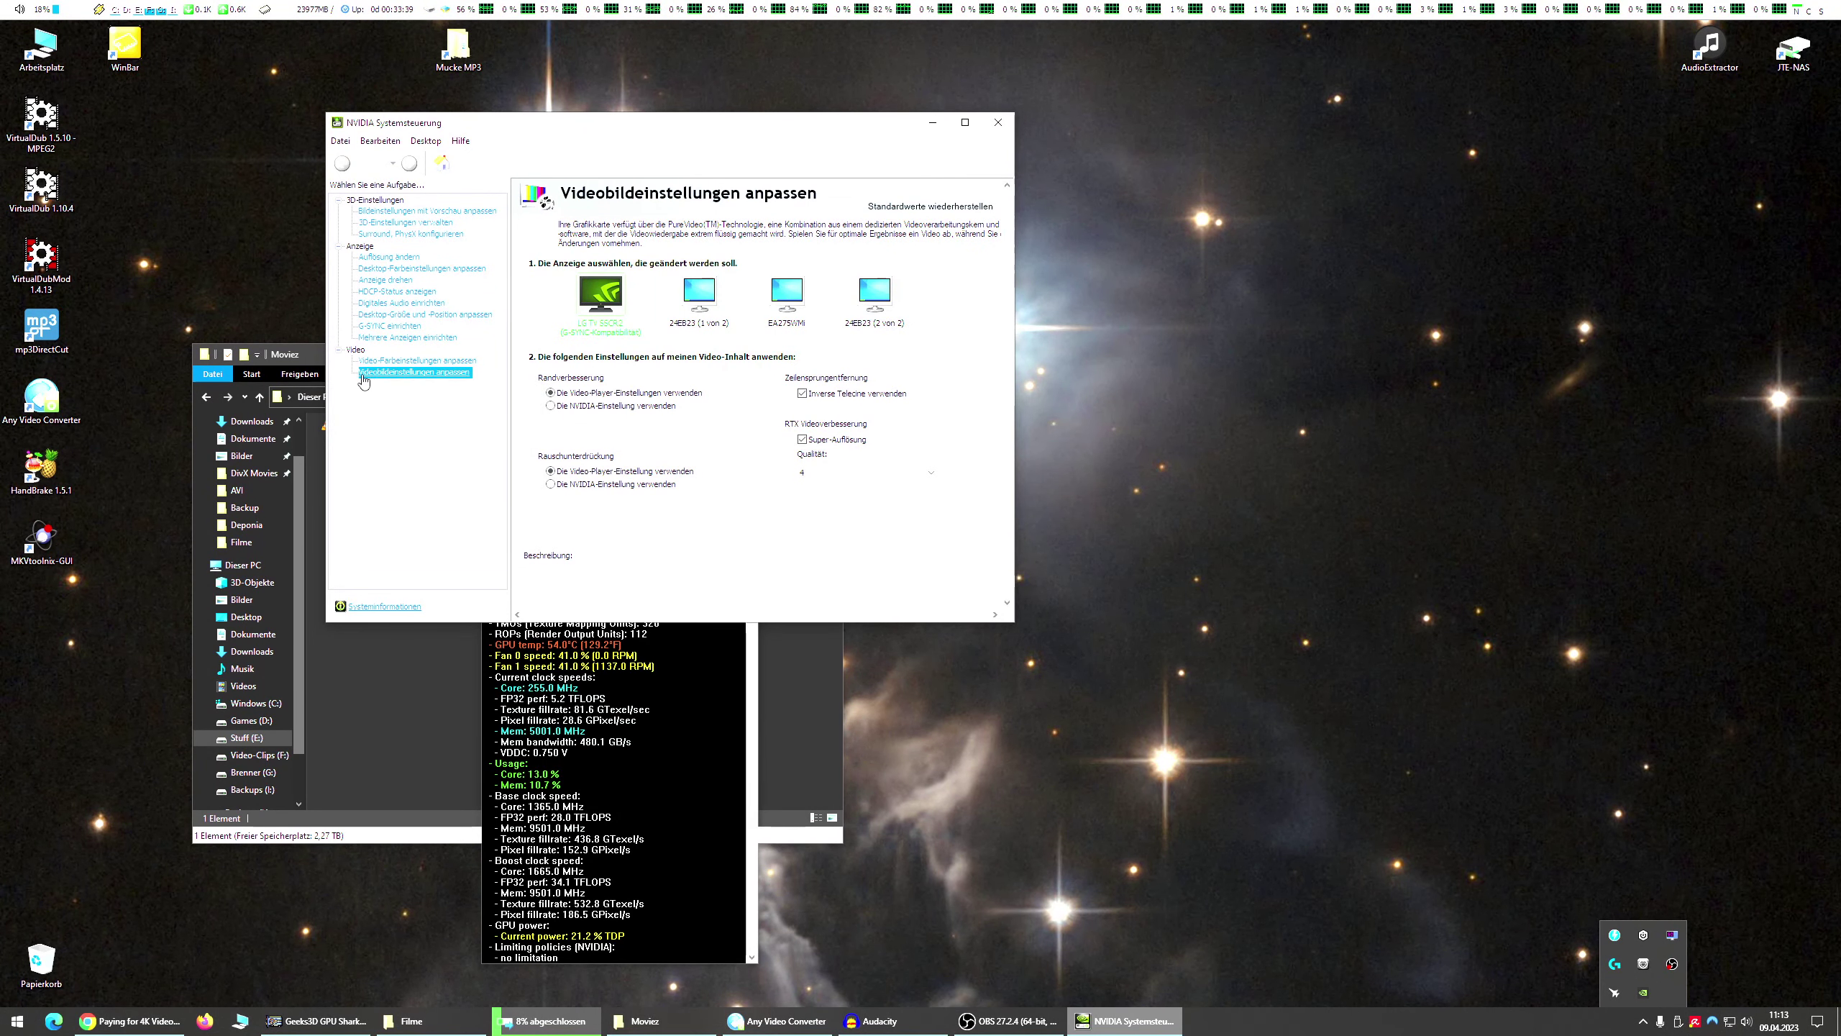
left_click(403, 374)
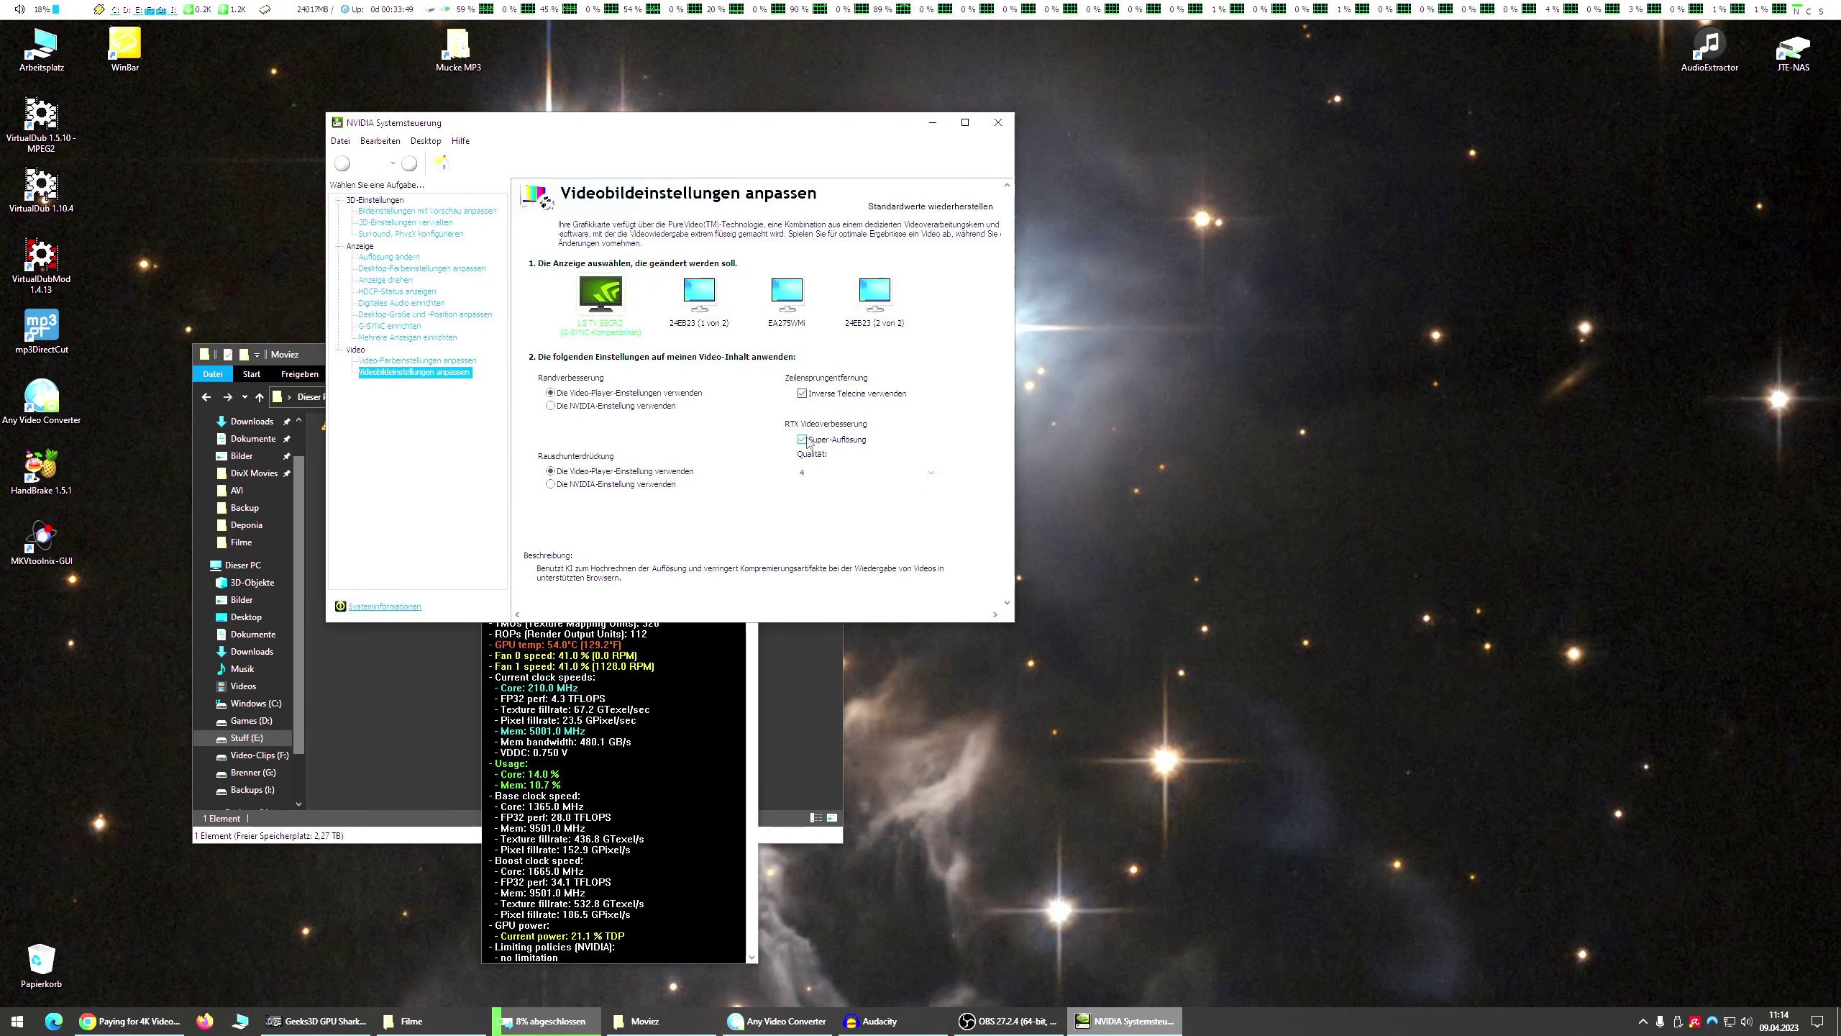
left_click(817, 474)
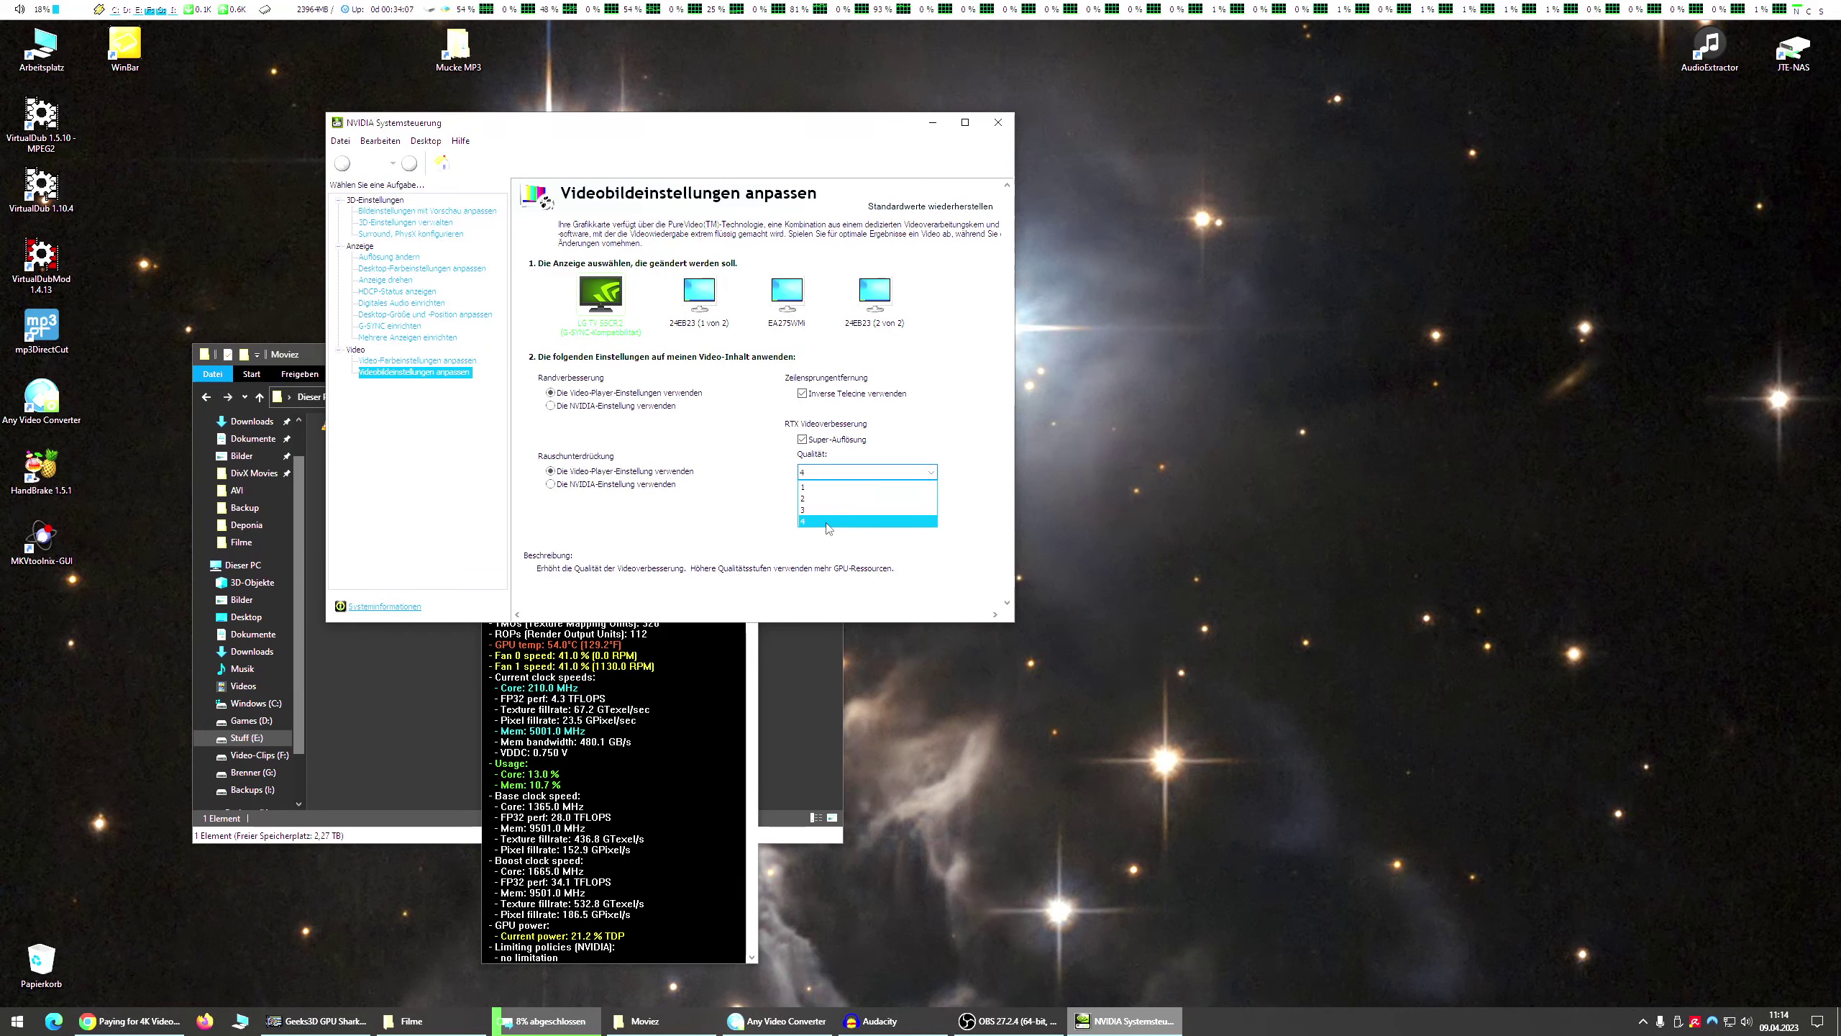
left_click(987, 553)
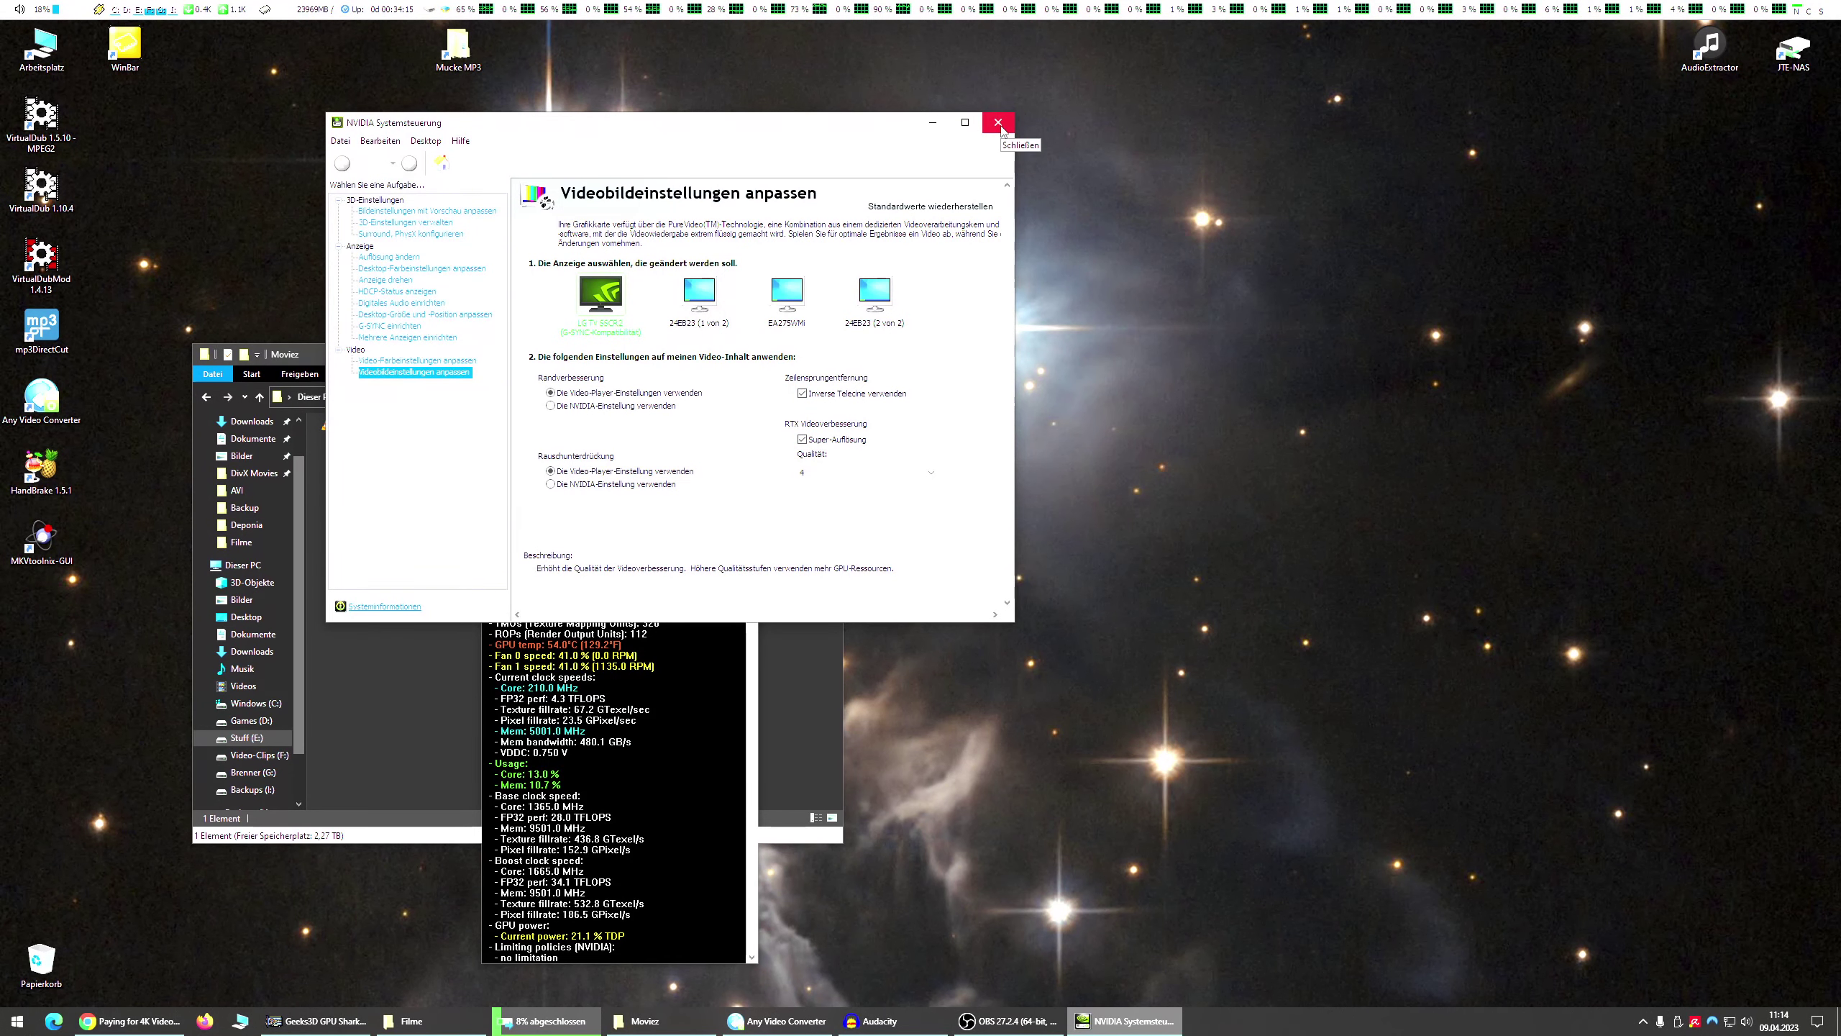
scroll(1005, 210, "down", 2)
scroll(1005, 209, "up", 2)
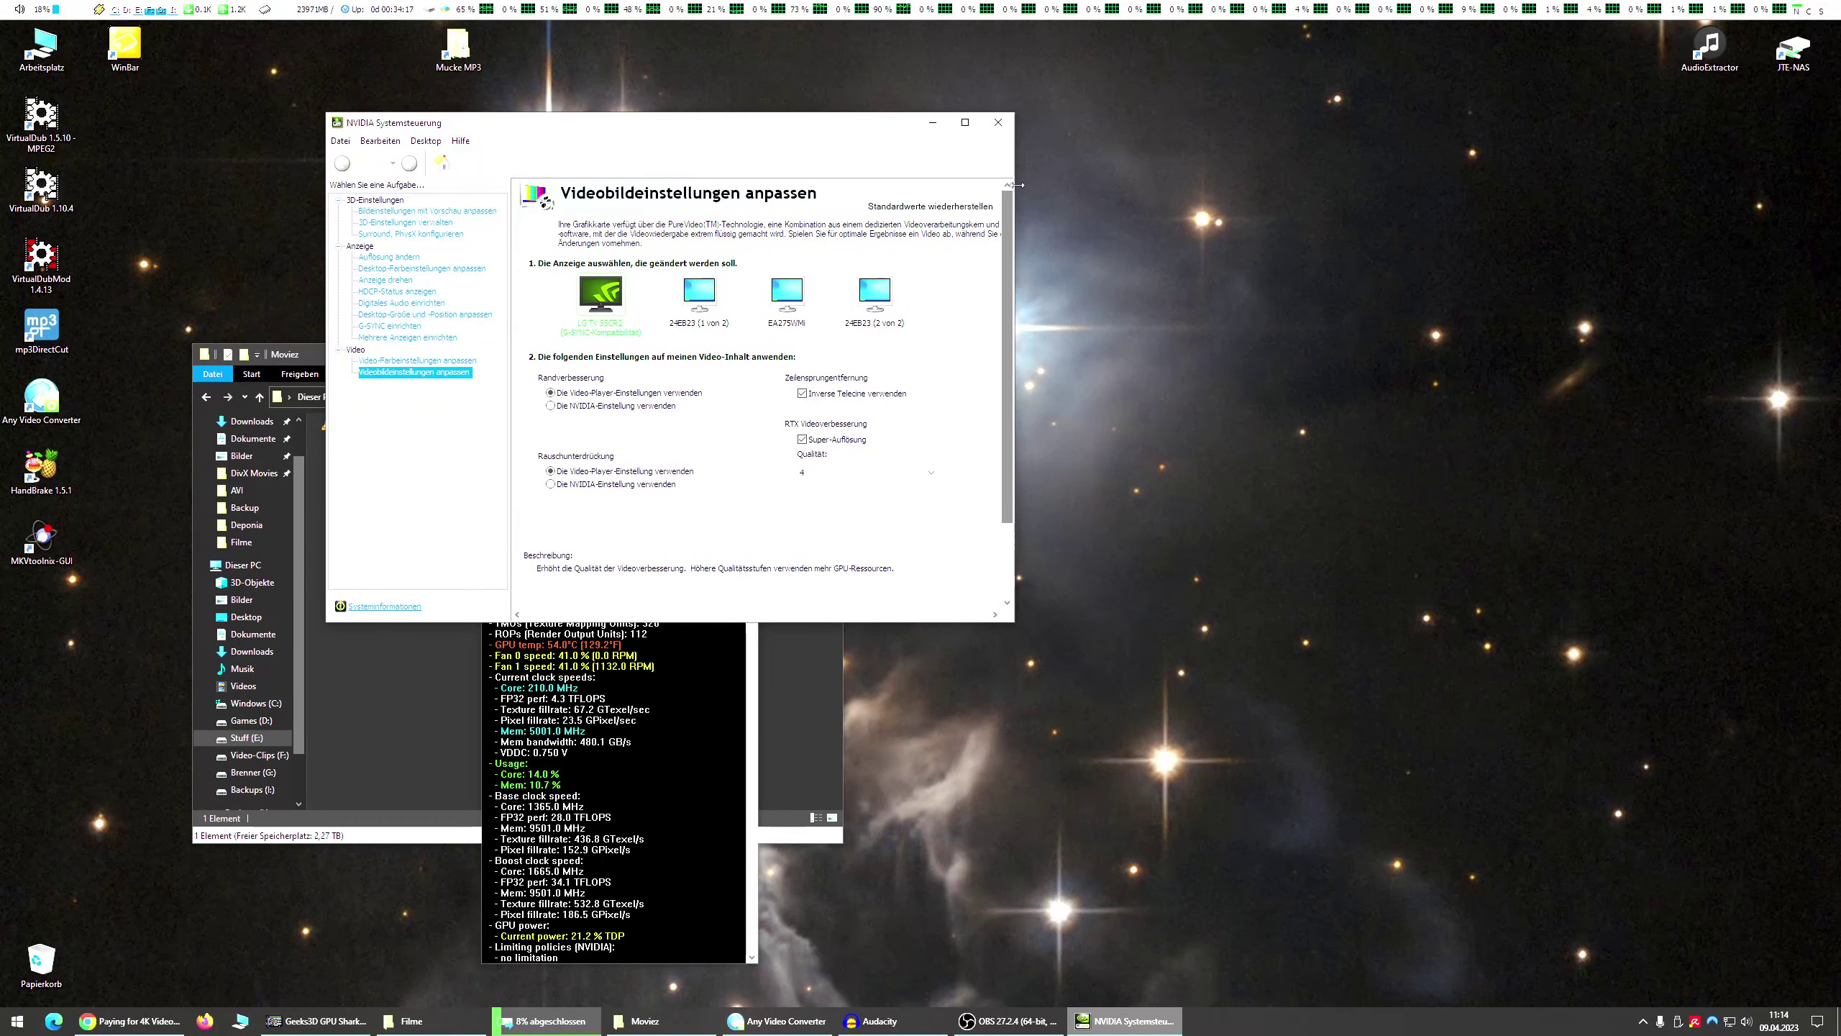
left_click(998, 122)
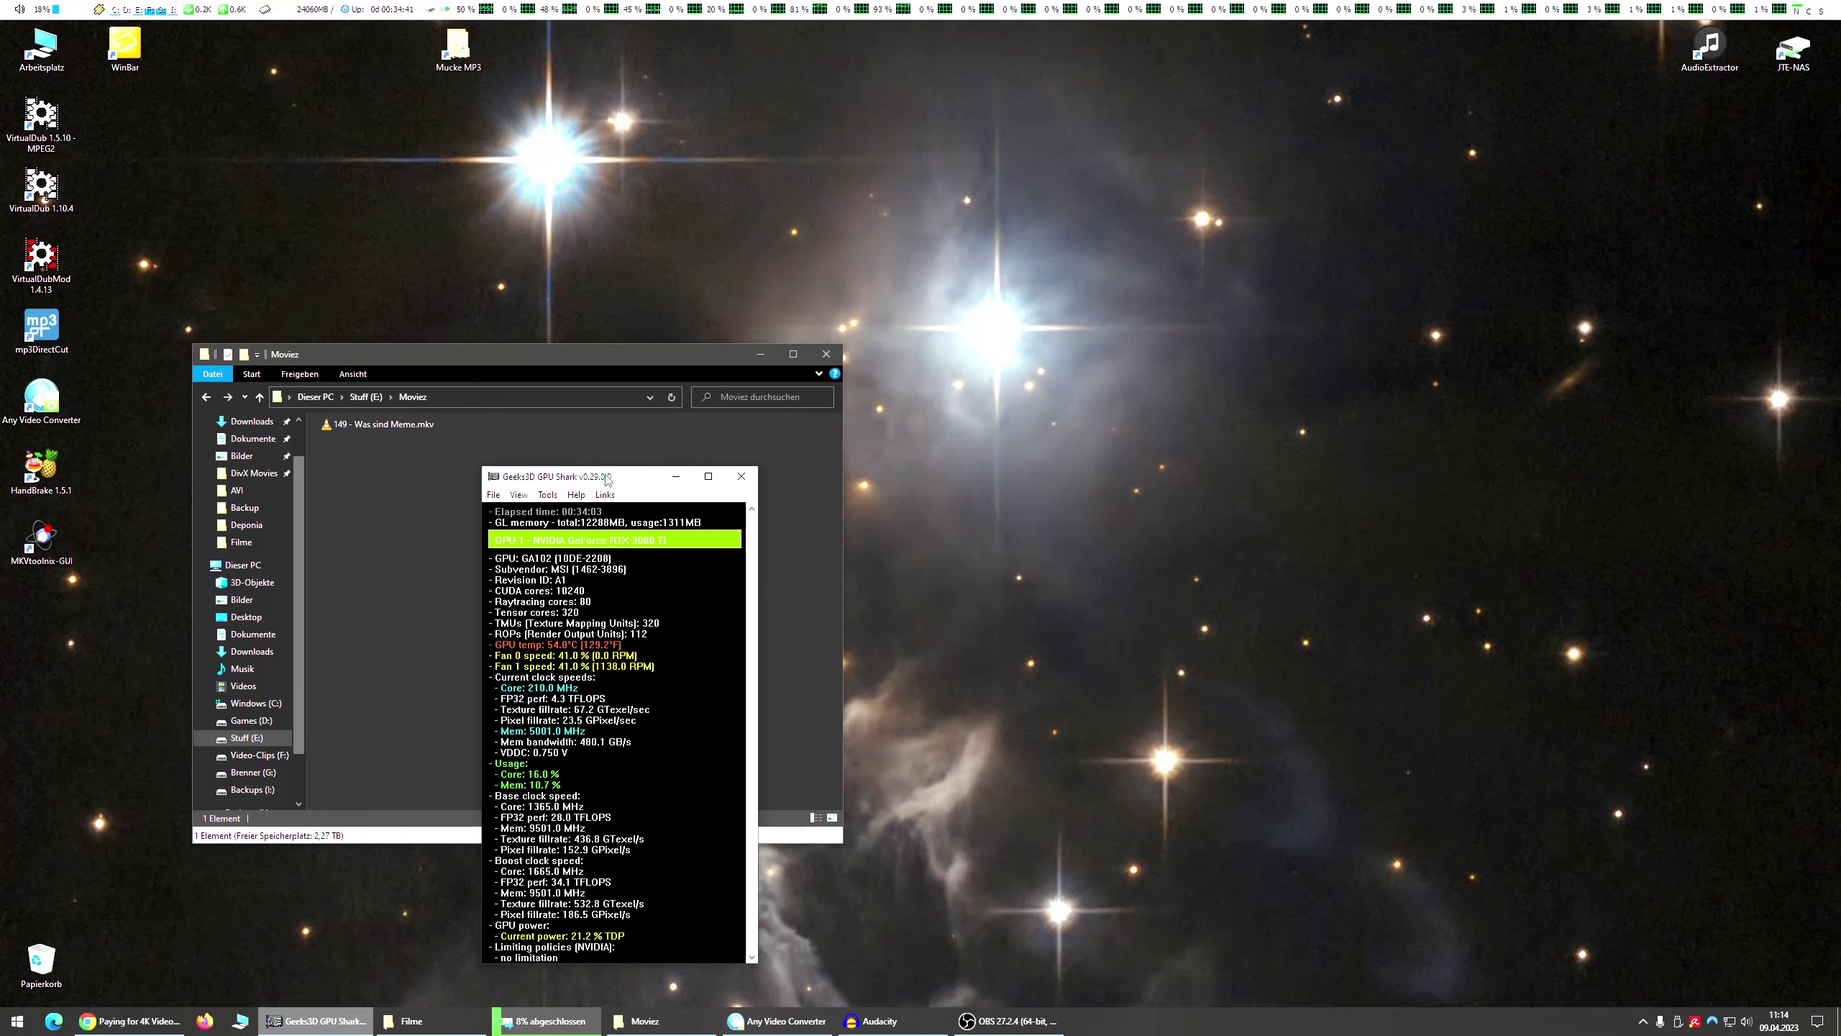
Move the GPU Shark window further over the Moviez folder window and bring the folder to the front.
left_click_drag(608, 479, 394, 482)
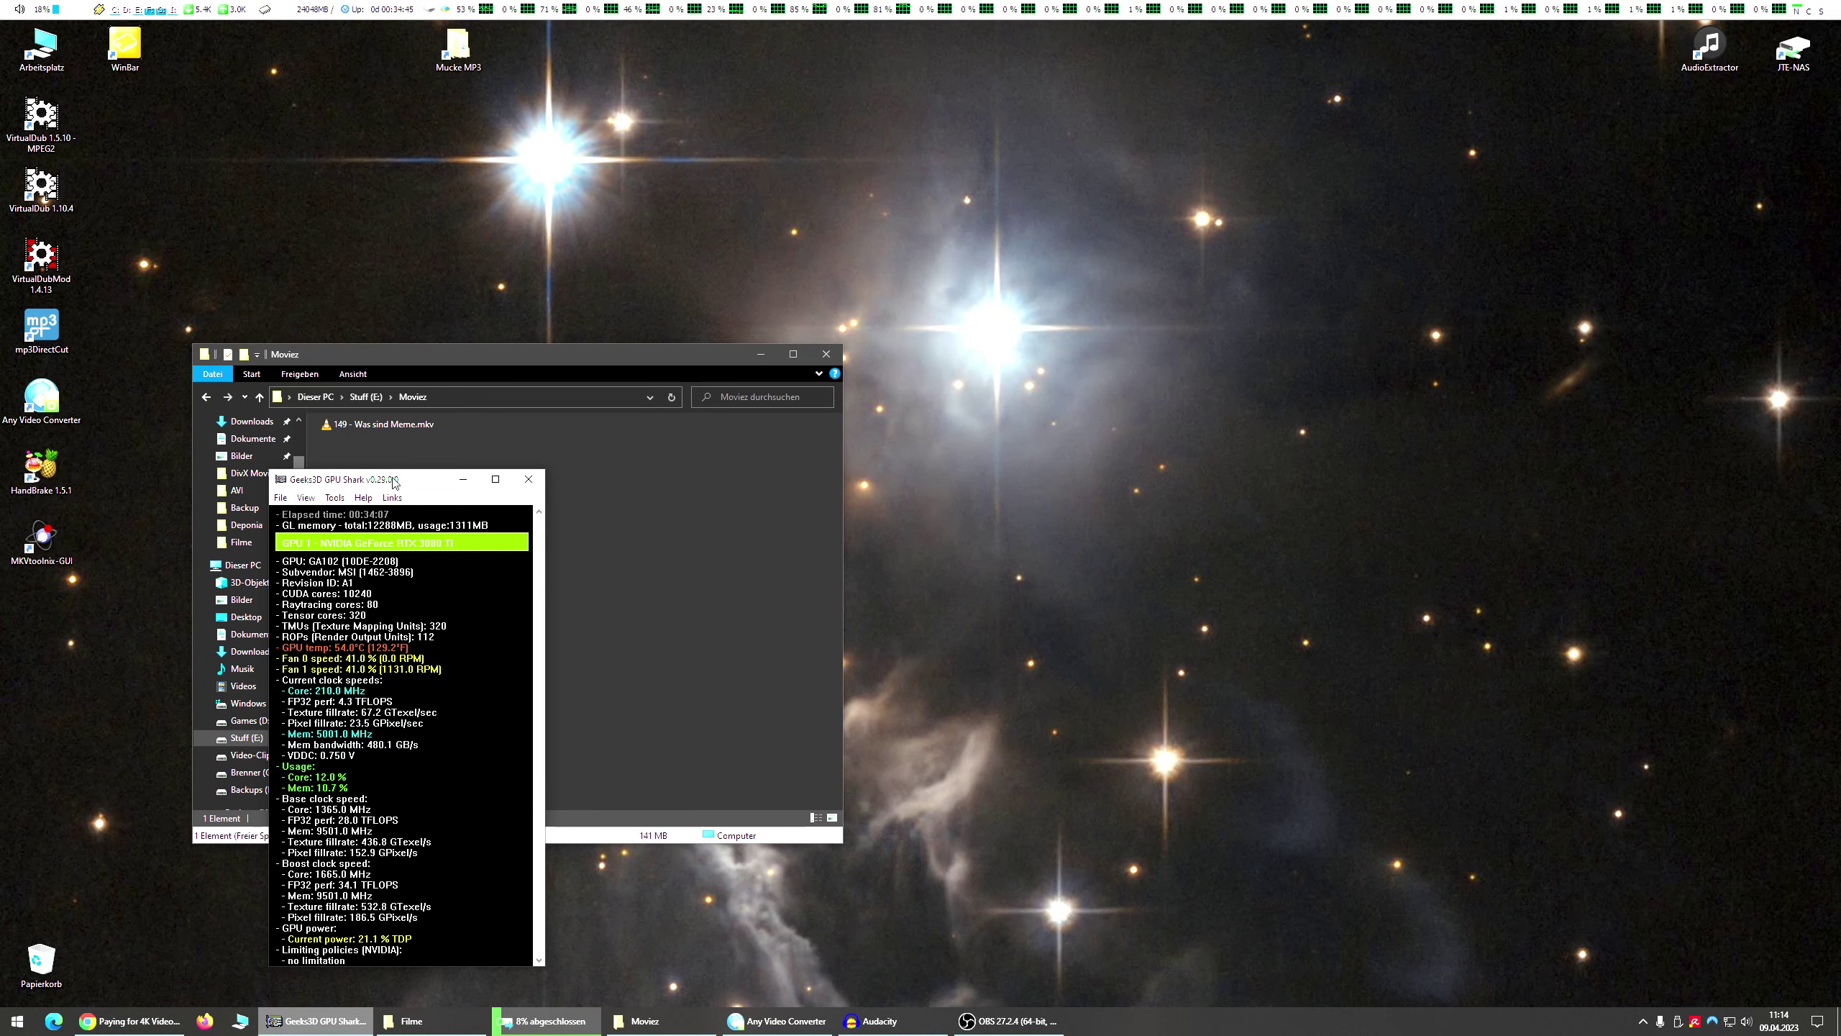
left_click_drag(394, 483, 394, 481)
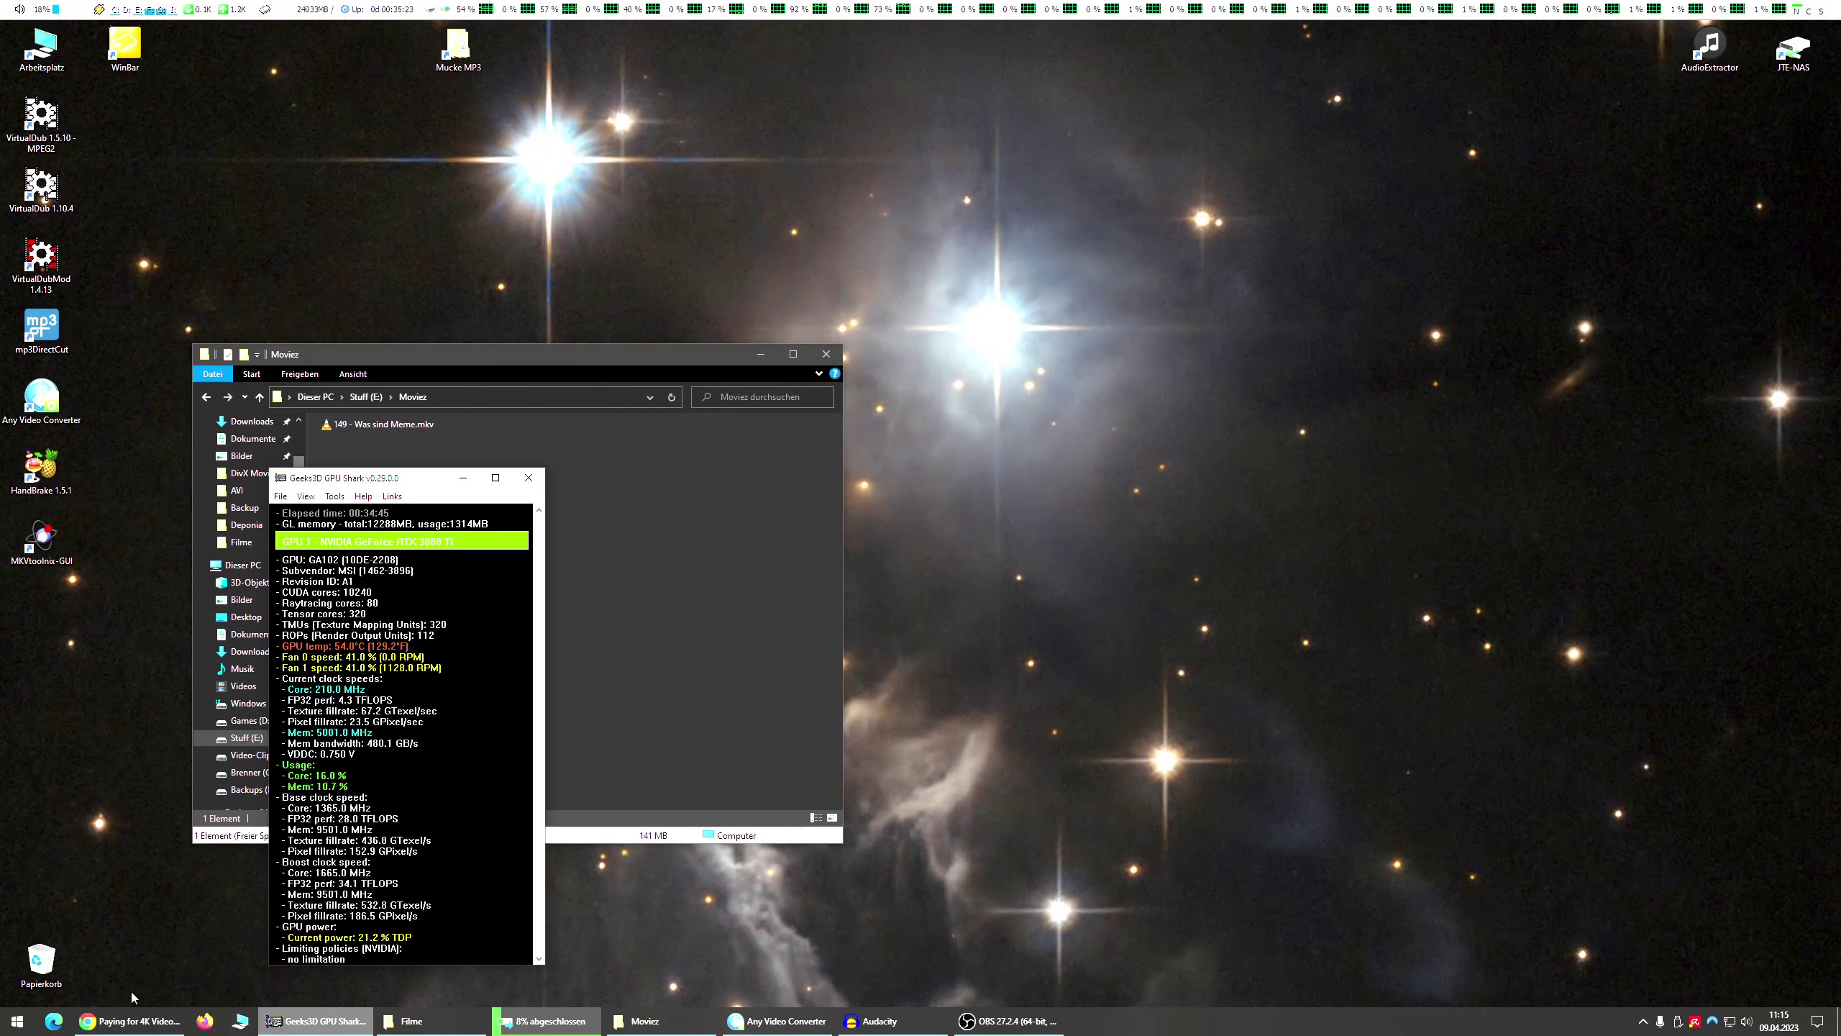
left_click(636, 620)
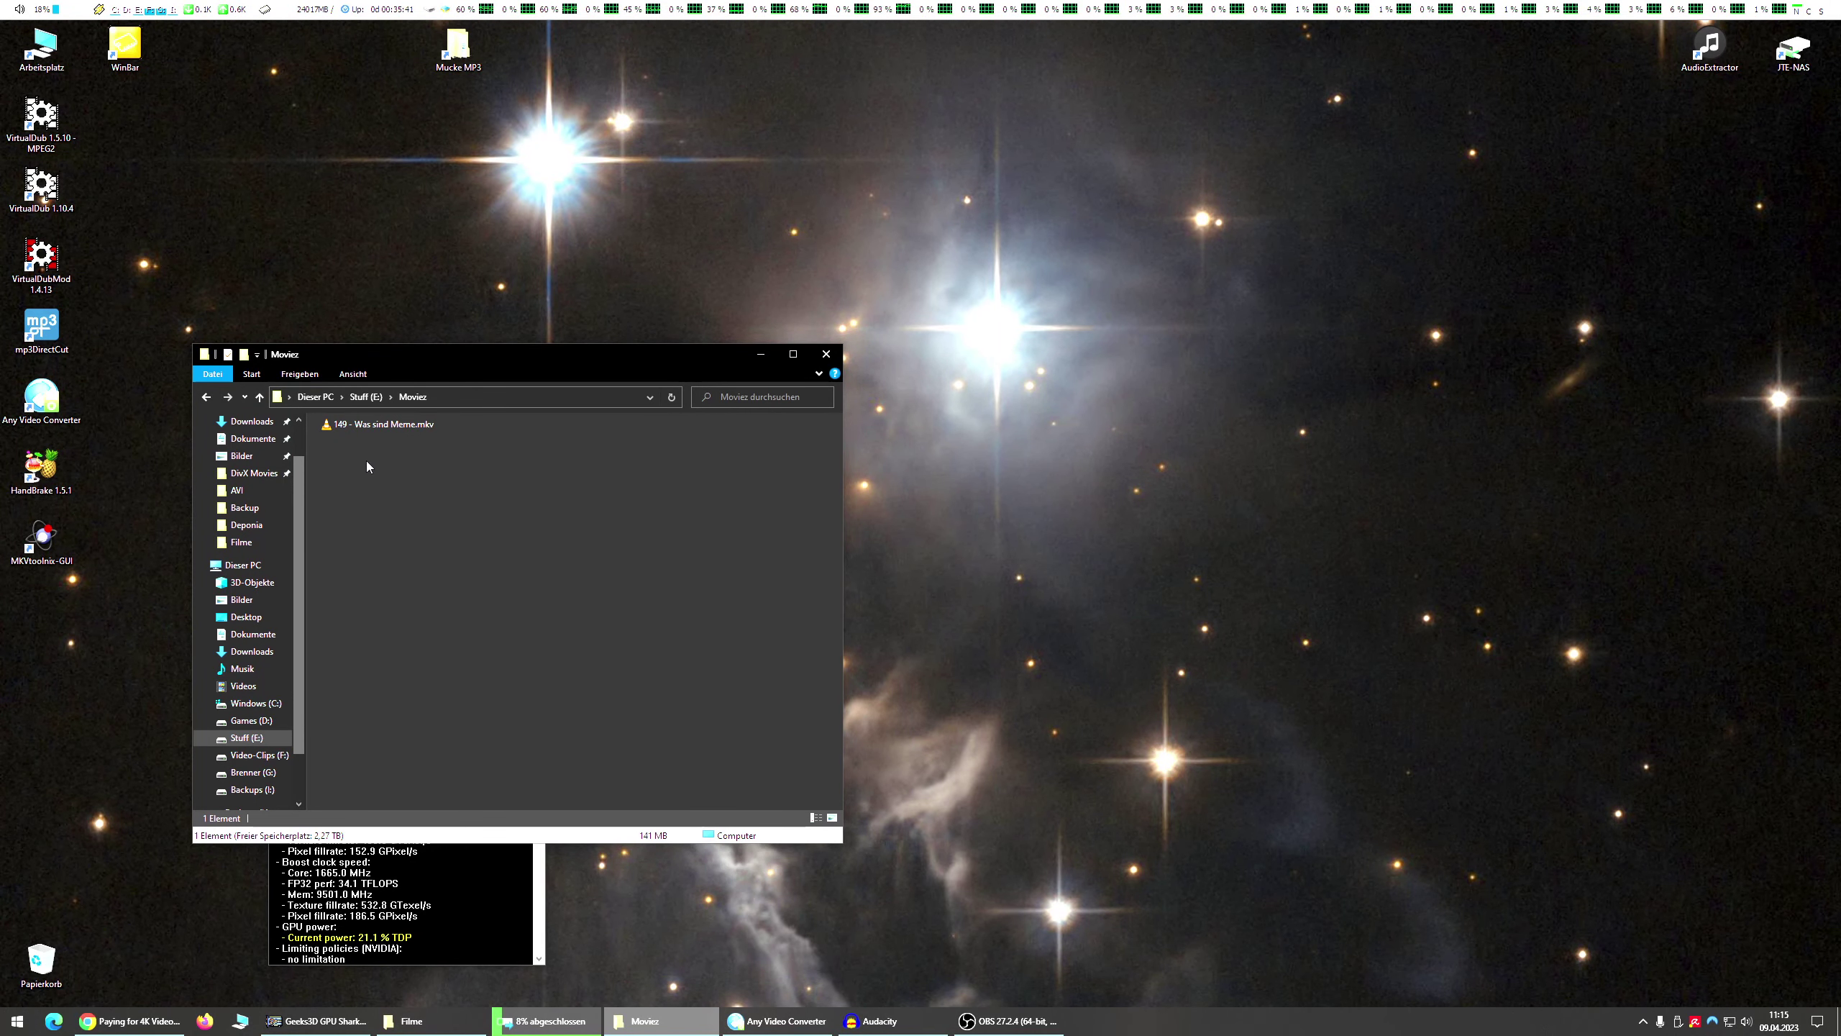
left_click(364, 430)
right_click(364, 429)
left_click(122, 794)
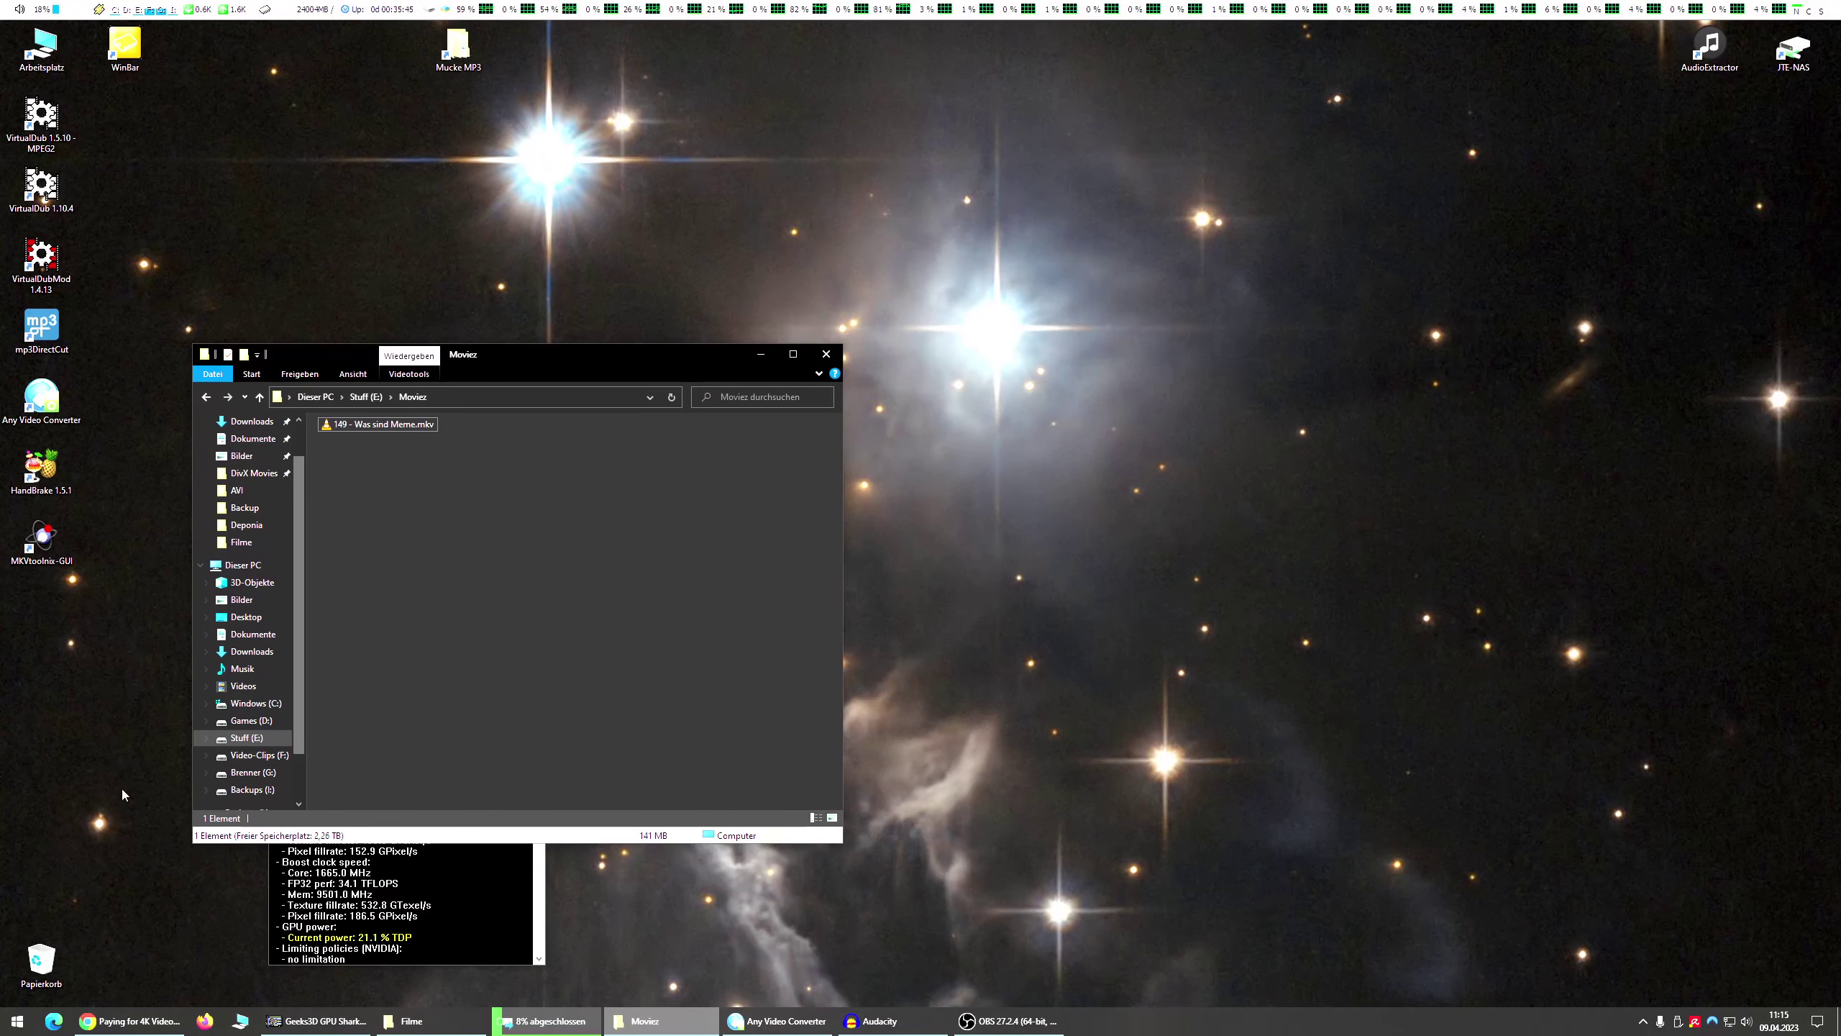
left_click(15, 1020)
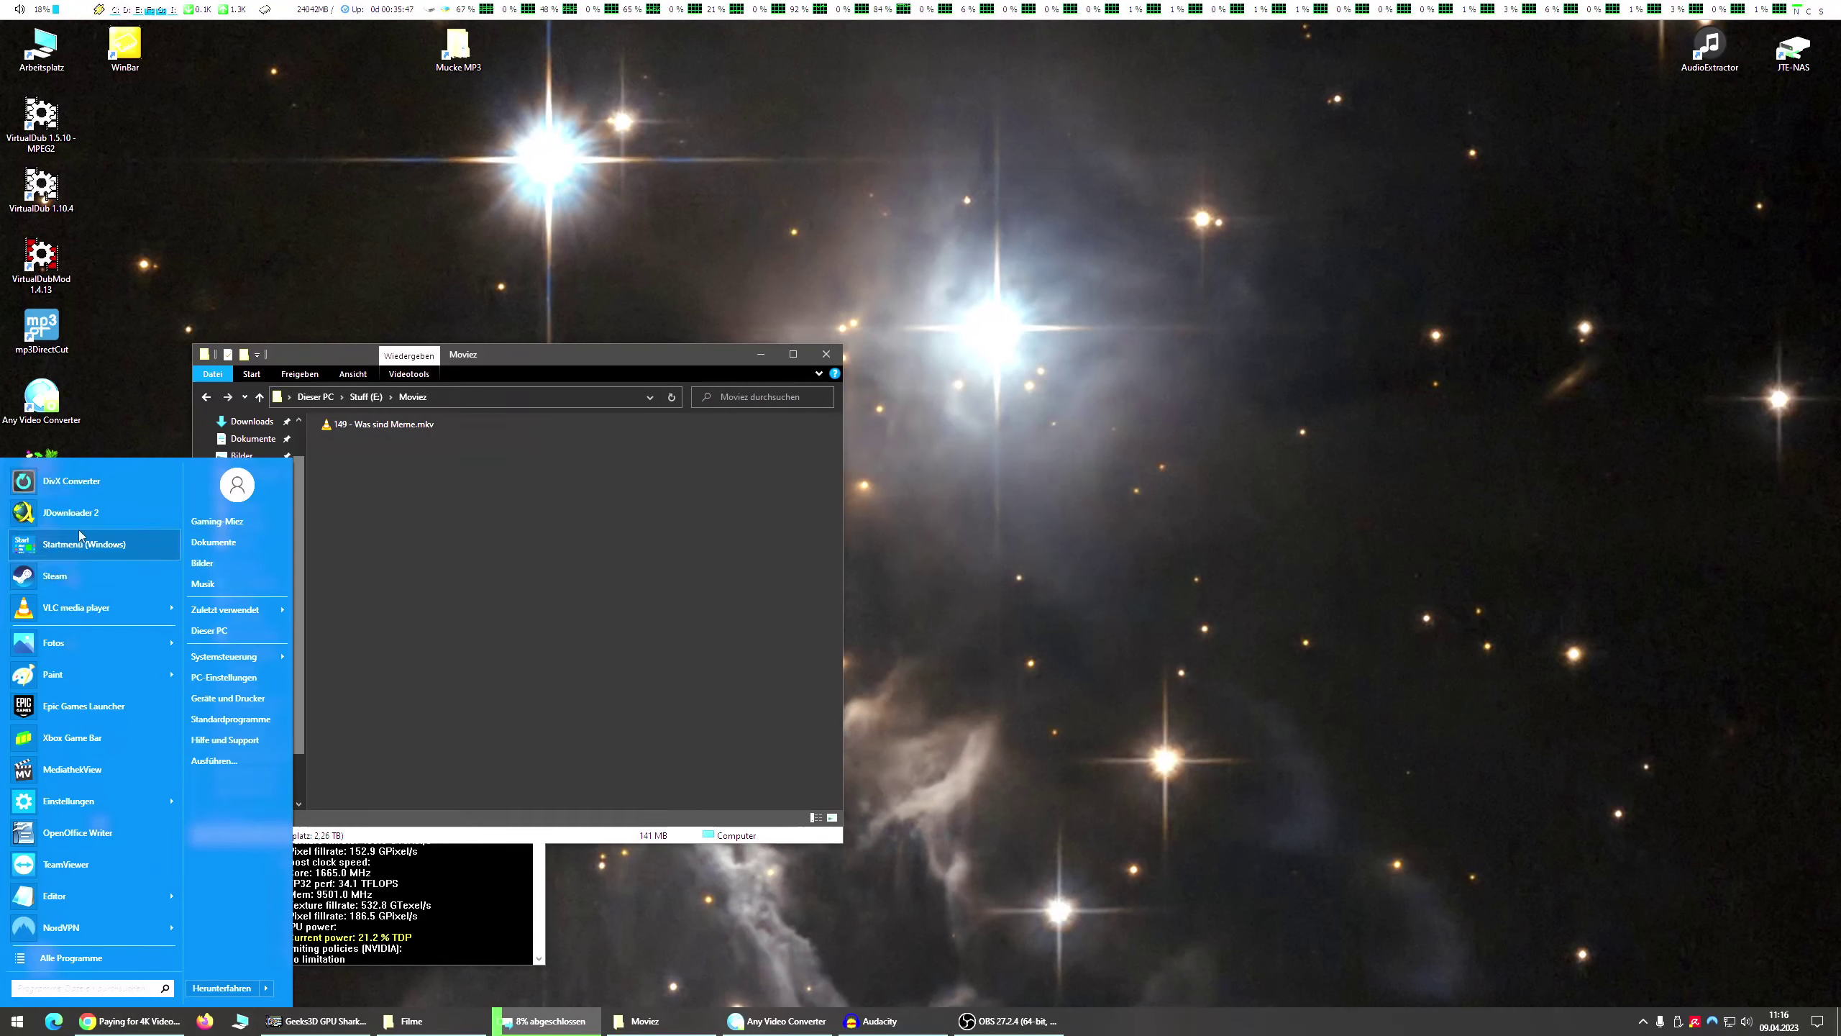
left_click(556, 562)
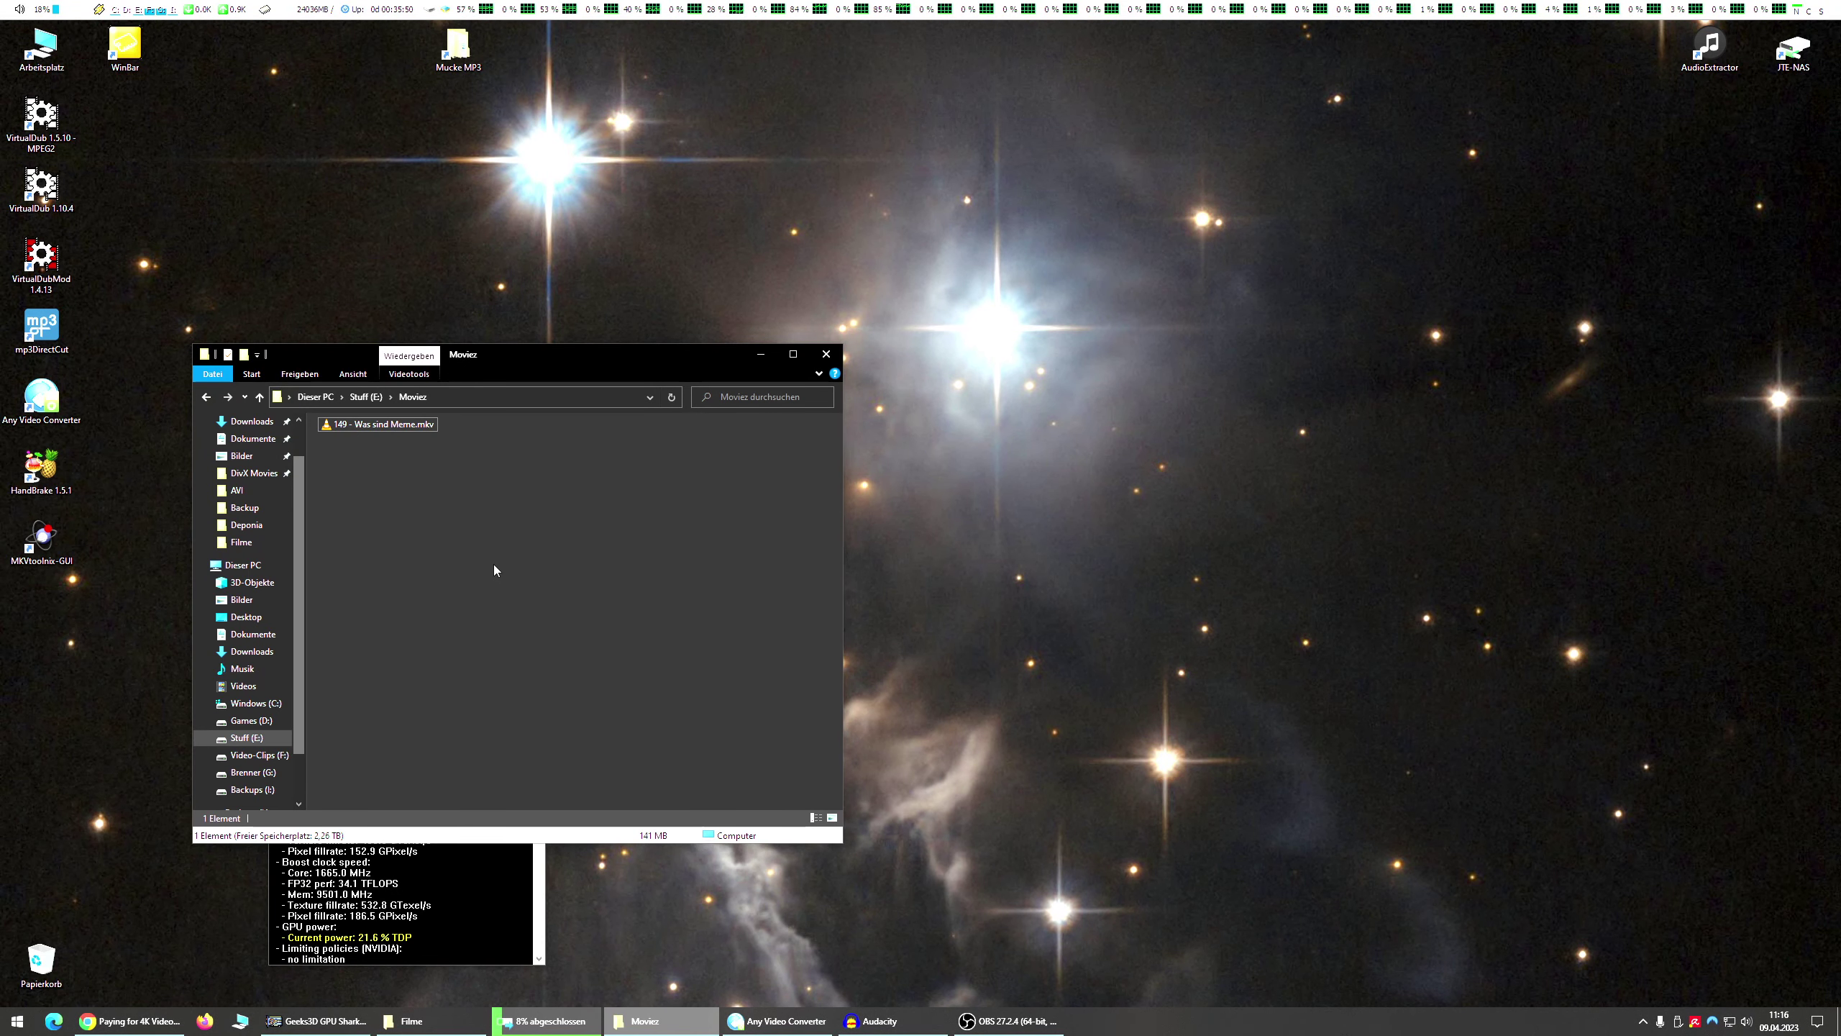
Open the detailed properties of 149 - Was sind Meme.mkv to examine its frame width, height and bitrate.
right_click(375, 428)
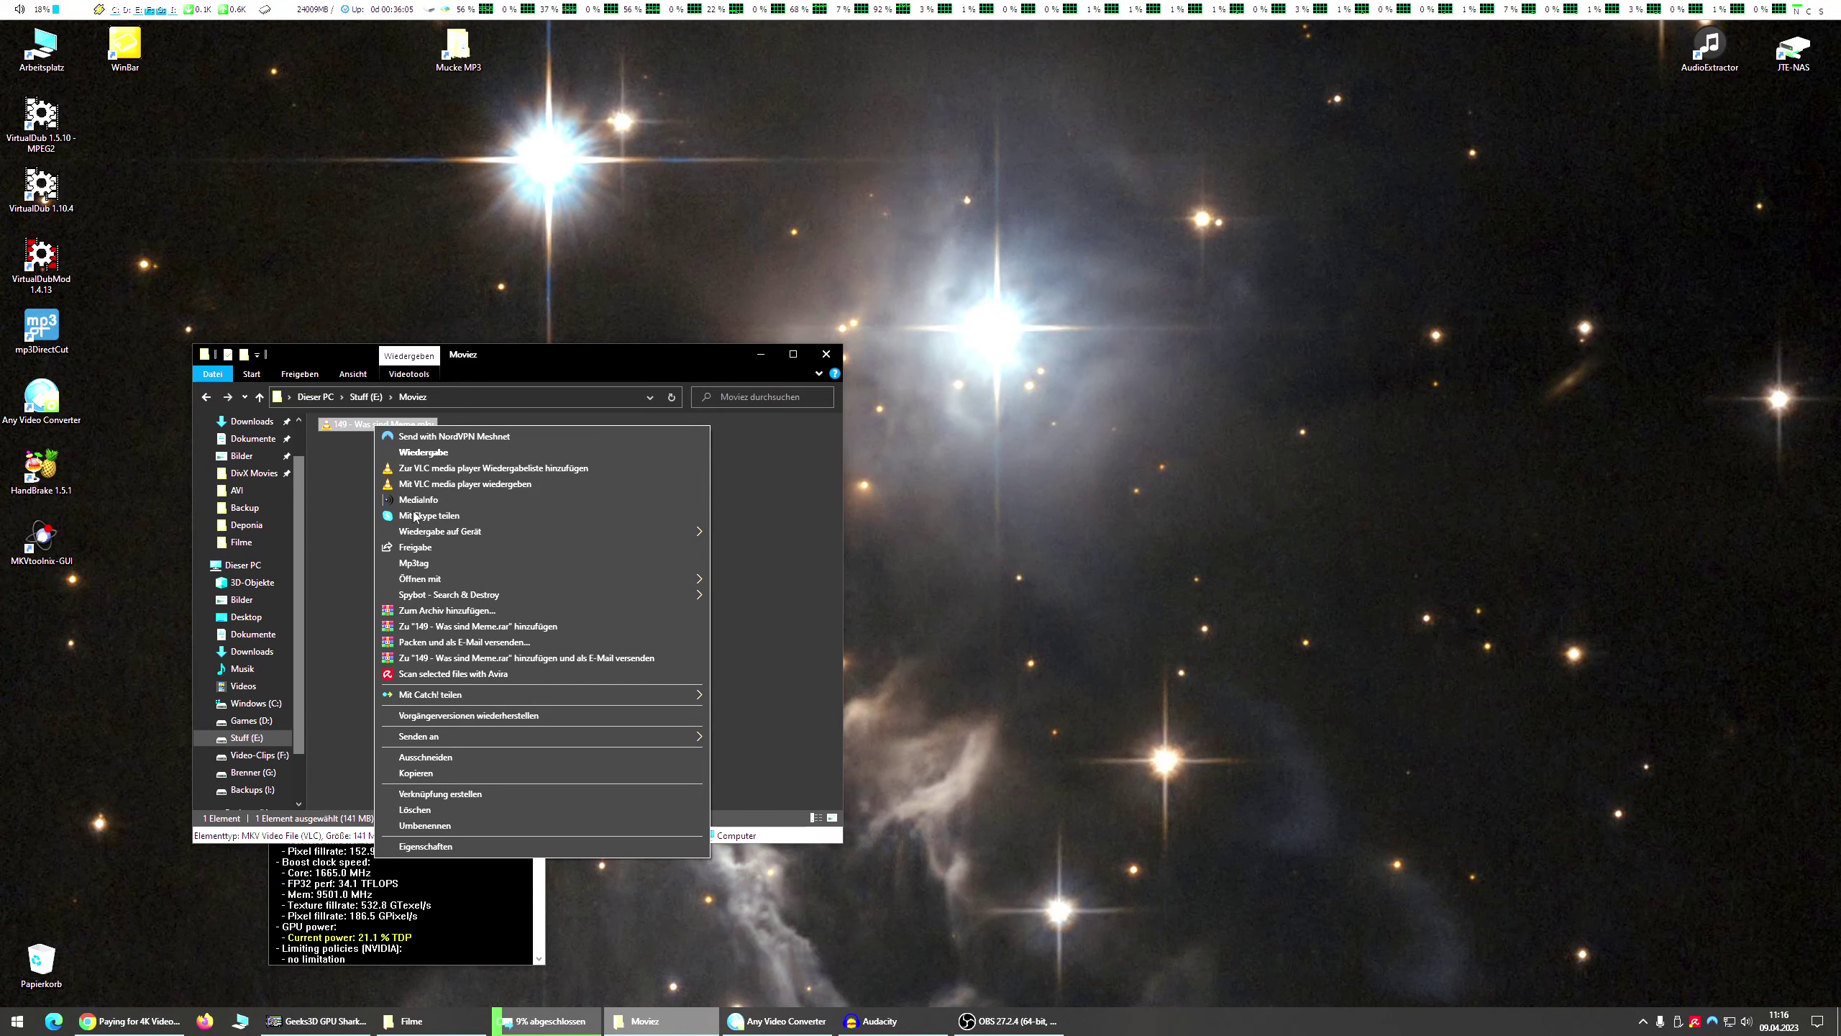
left_click(486, 847)
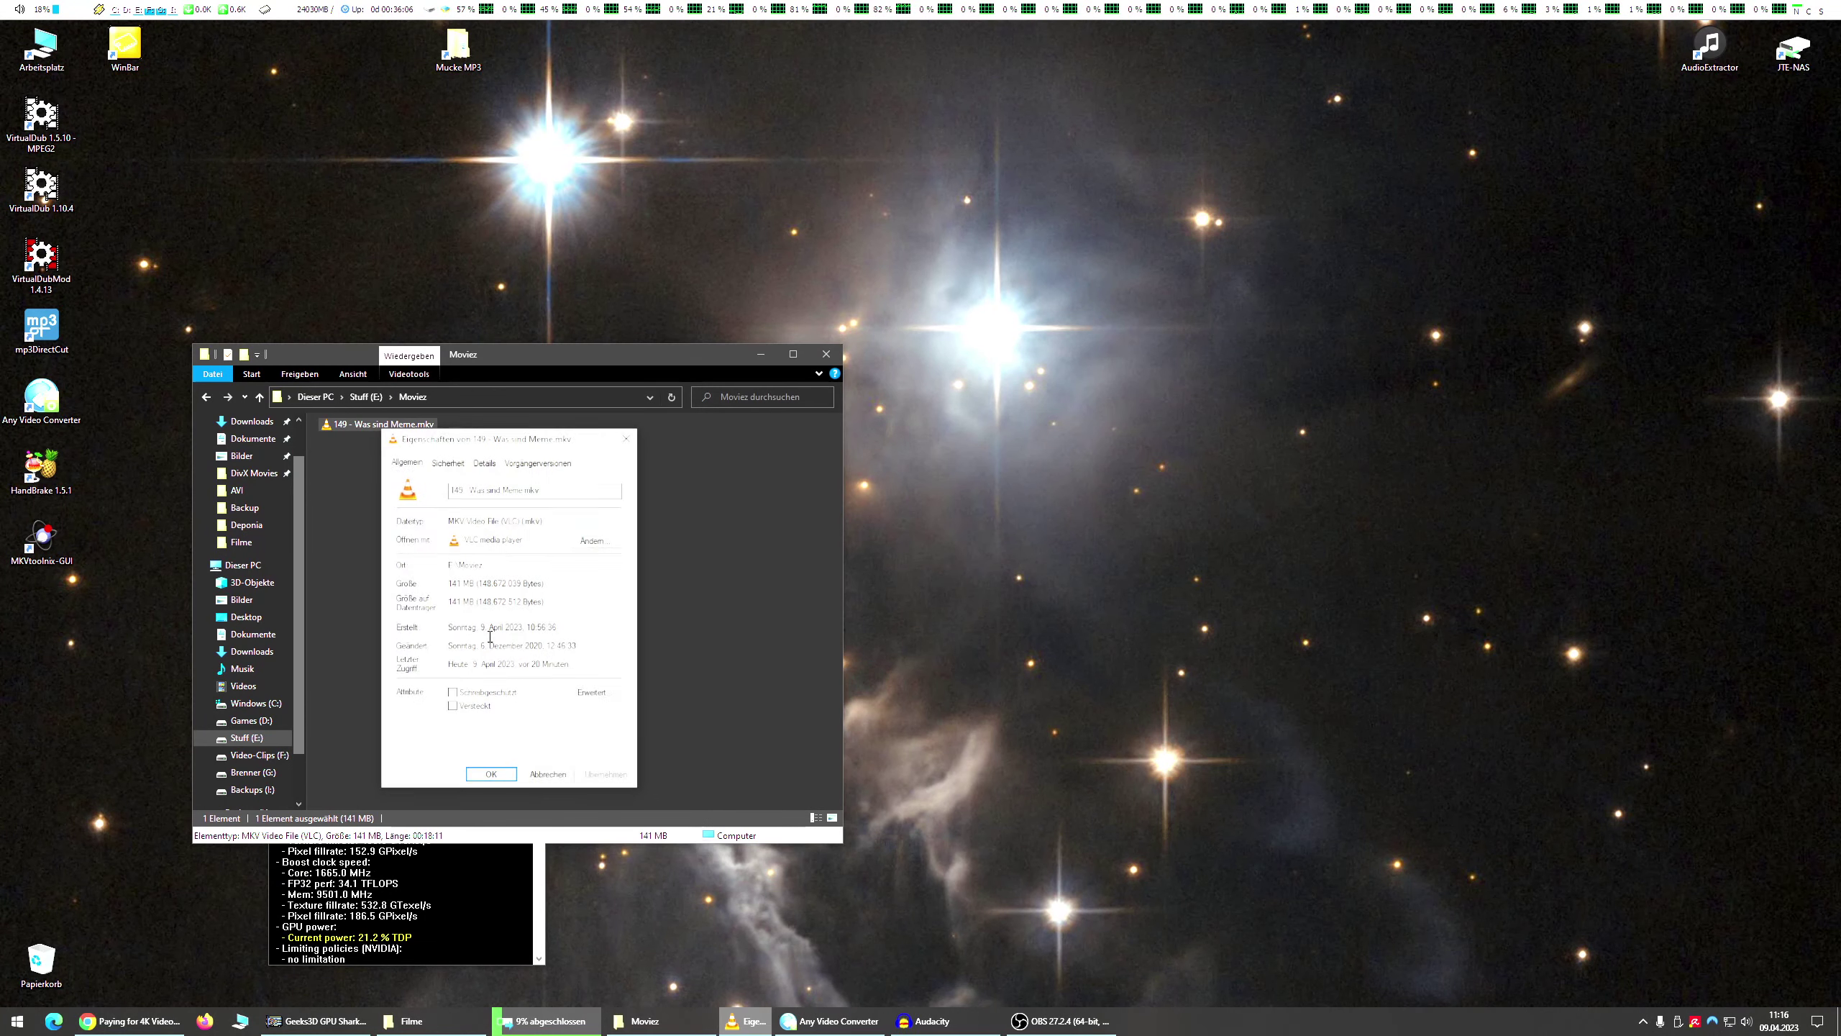
left_click(483, 462)
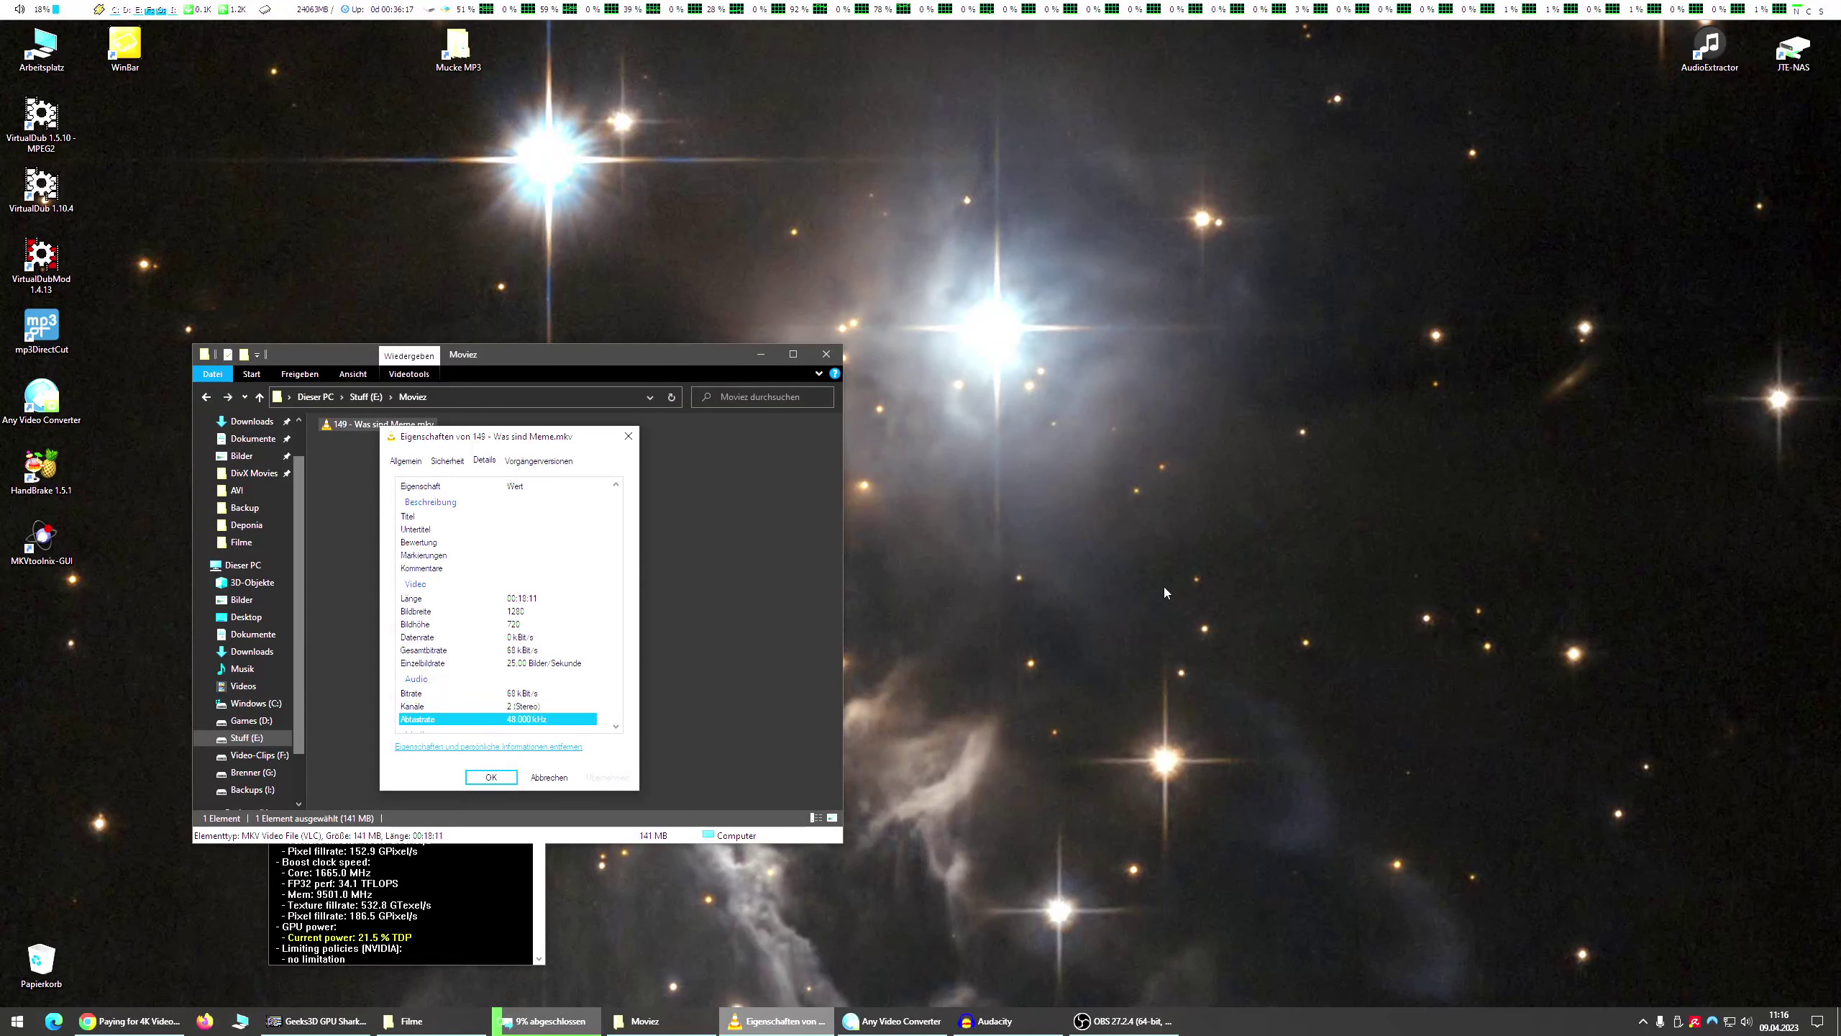
Check the desktop resolution in the Windows display settings, and close both the settings and the video file's properties.
right_click(1036, 431)
left_click(1096, 614)
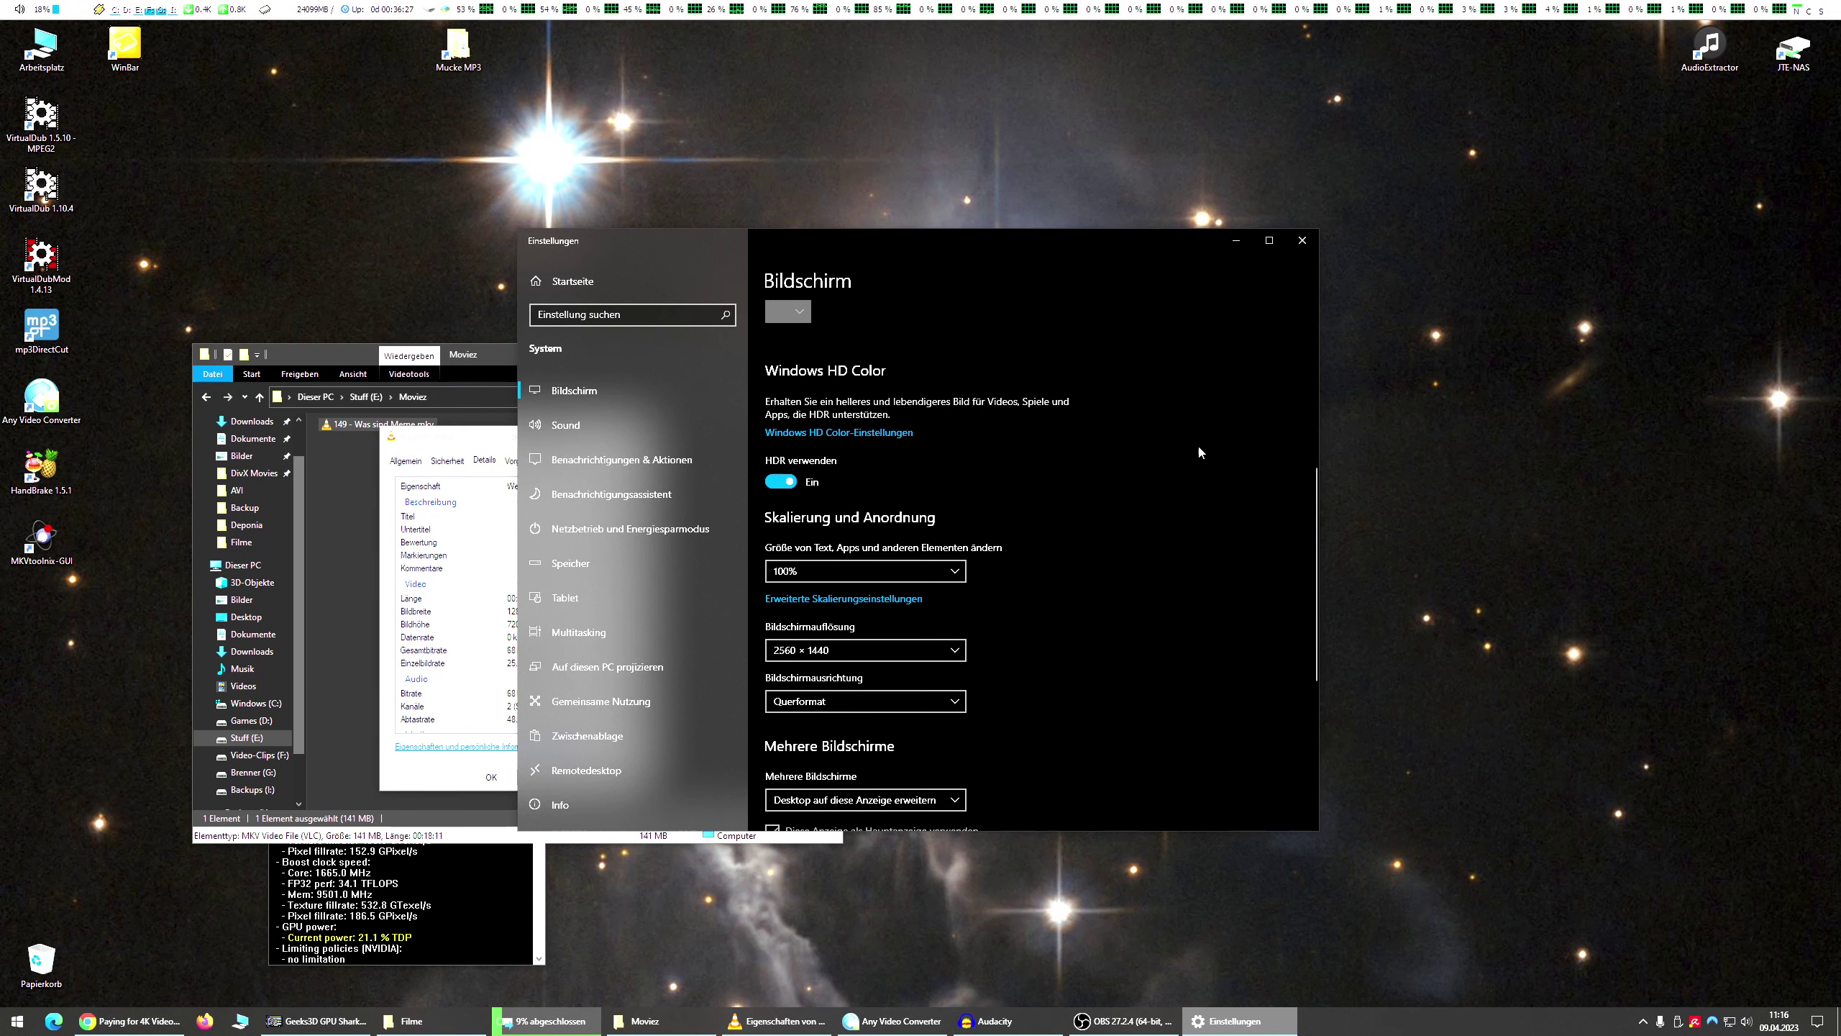
left_click(1302, 241)
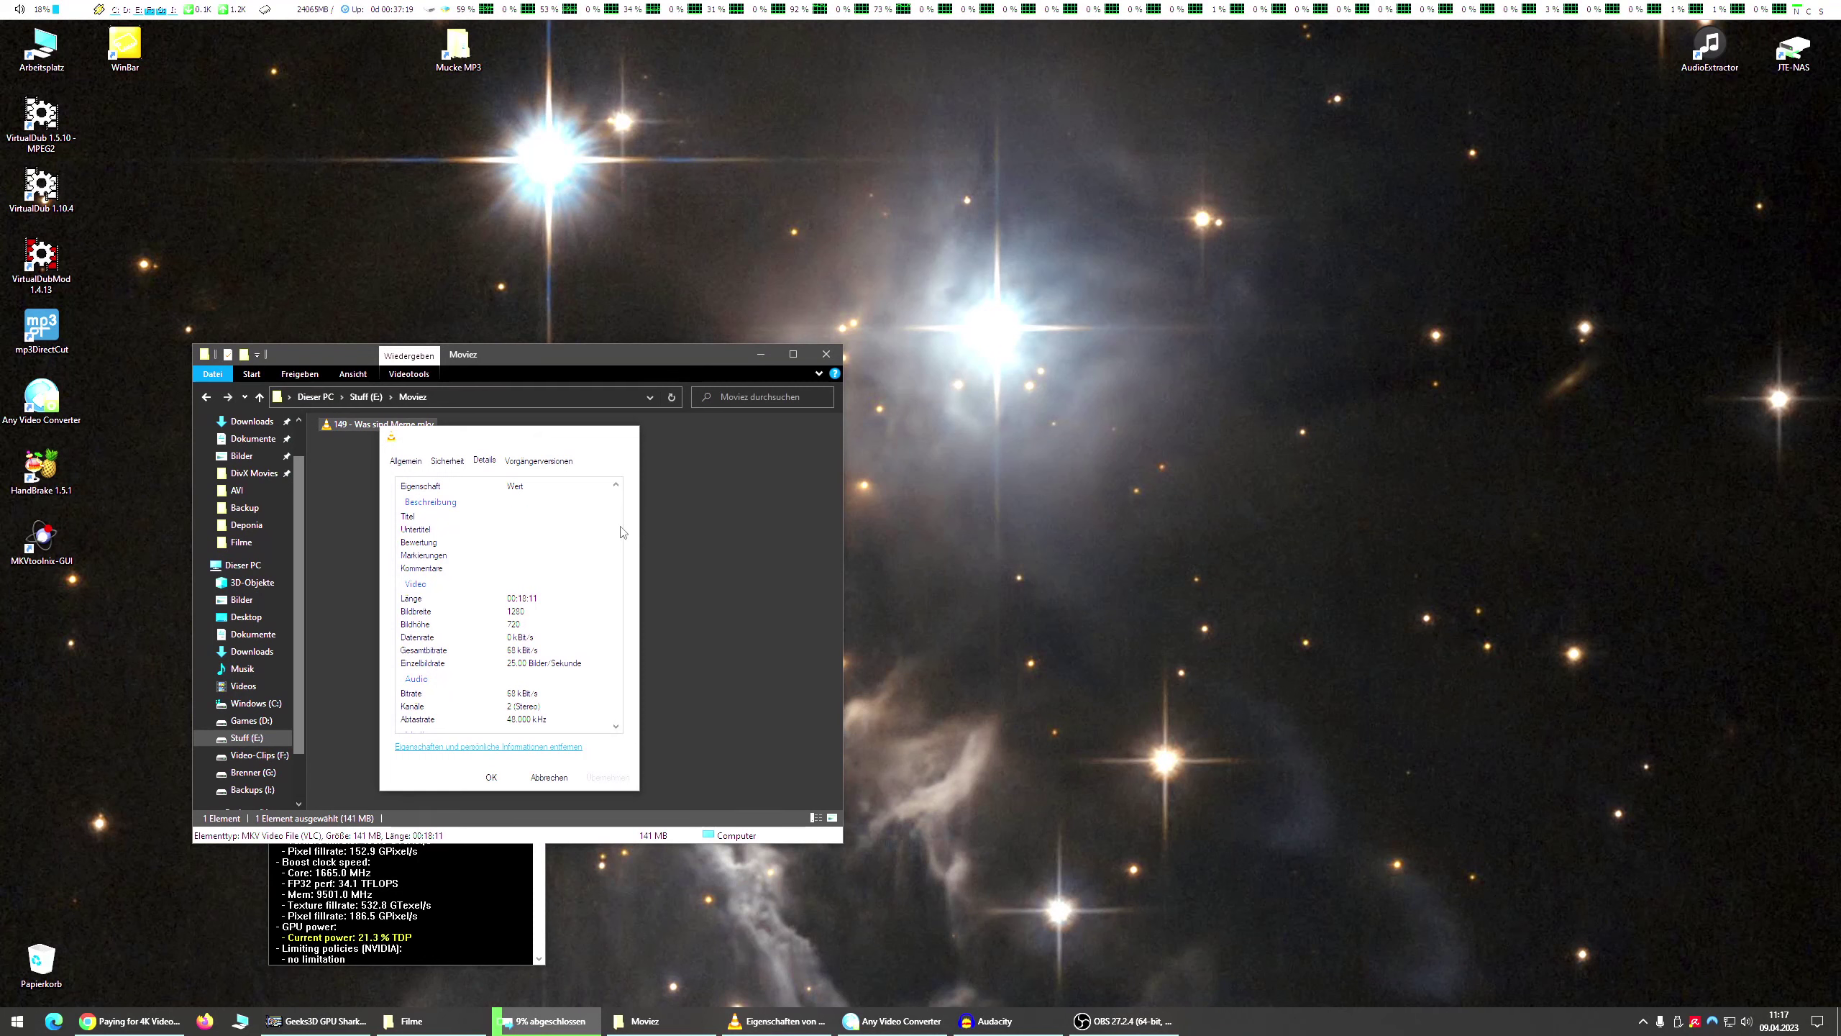
left_click_drag(616, 557, 632, 444)
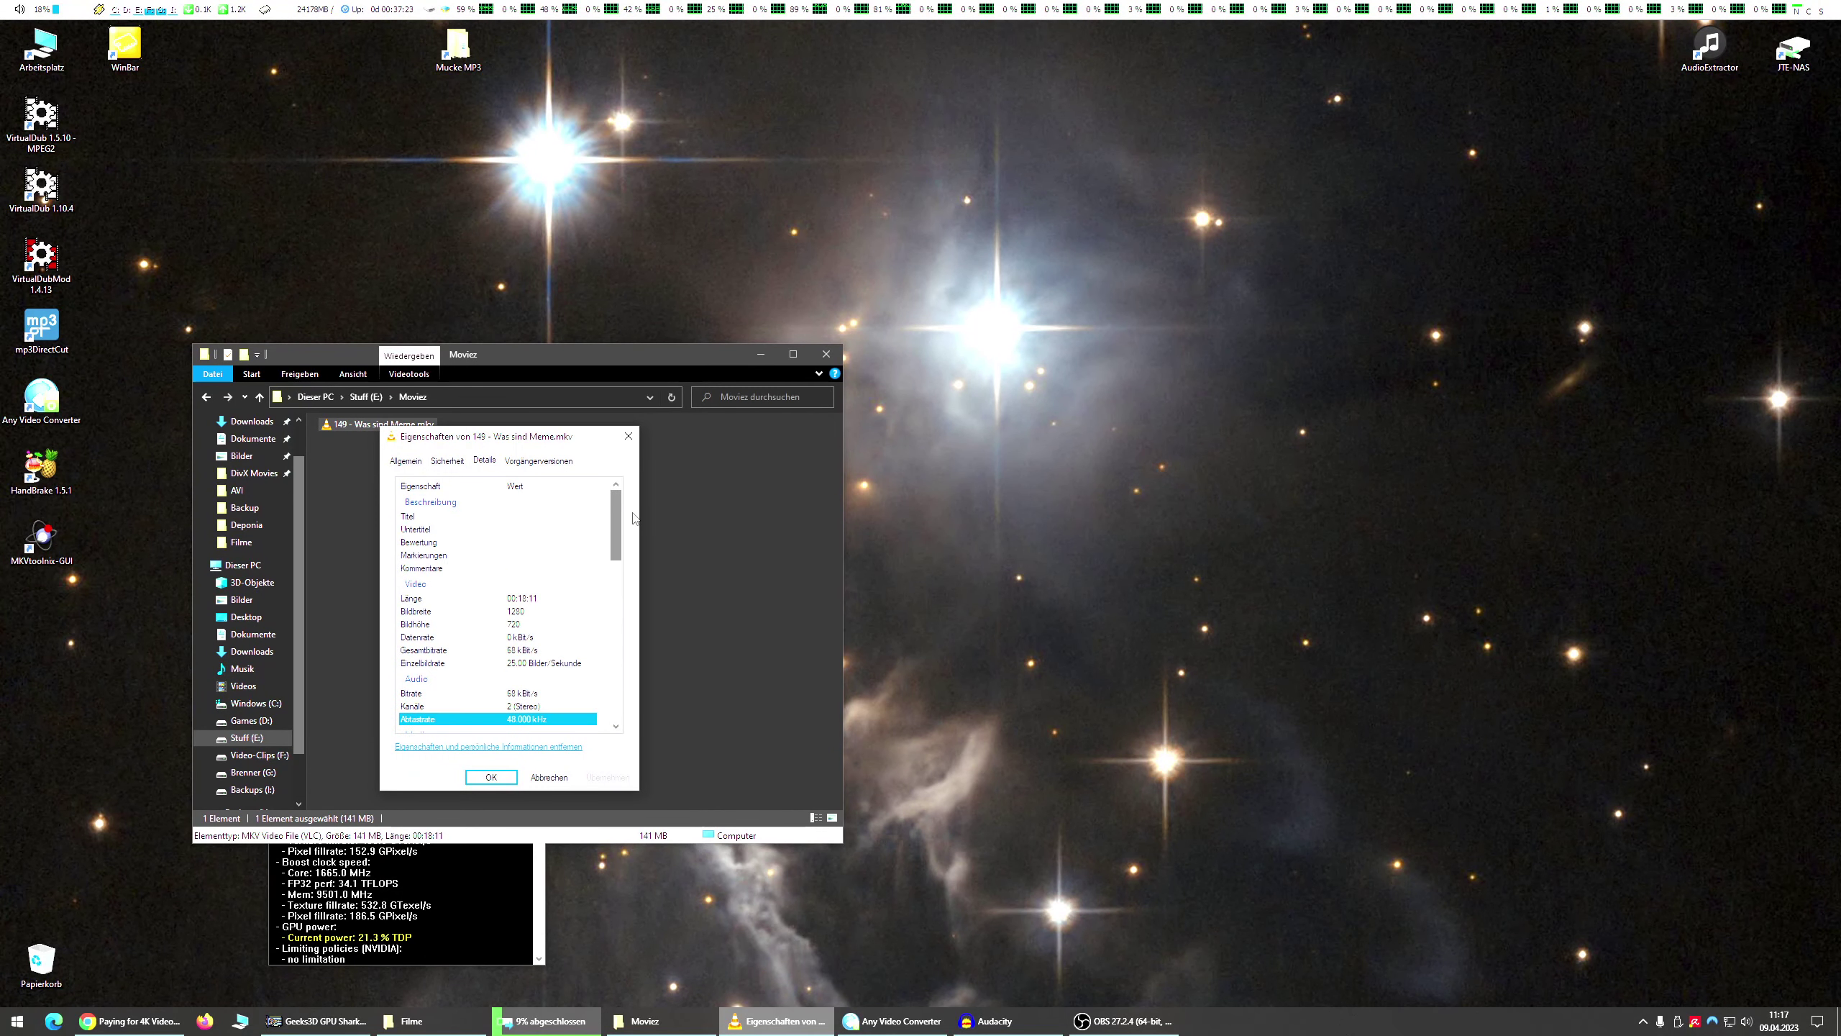
left_click(632, 441)
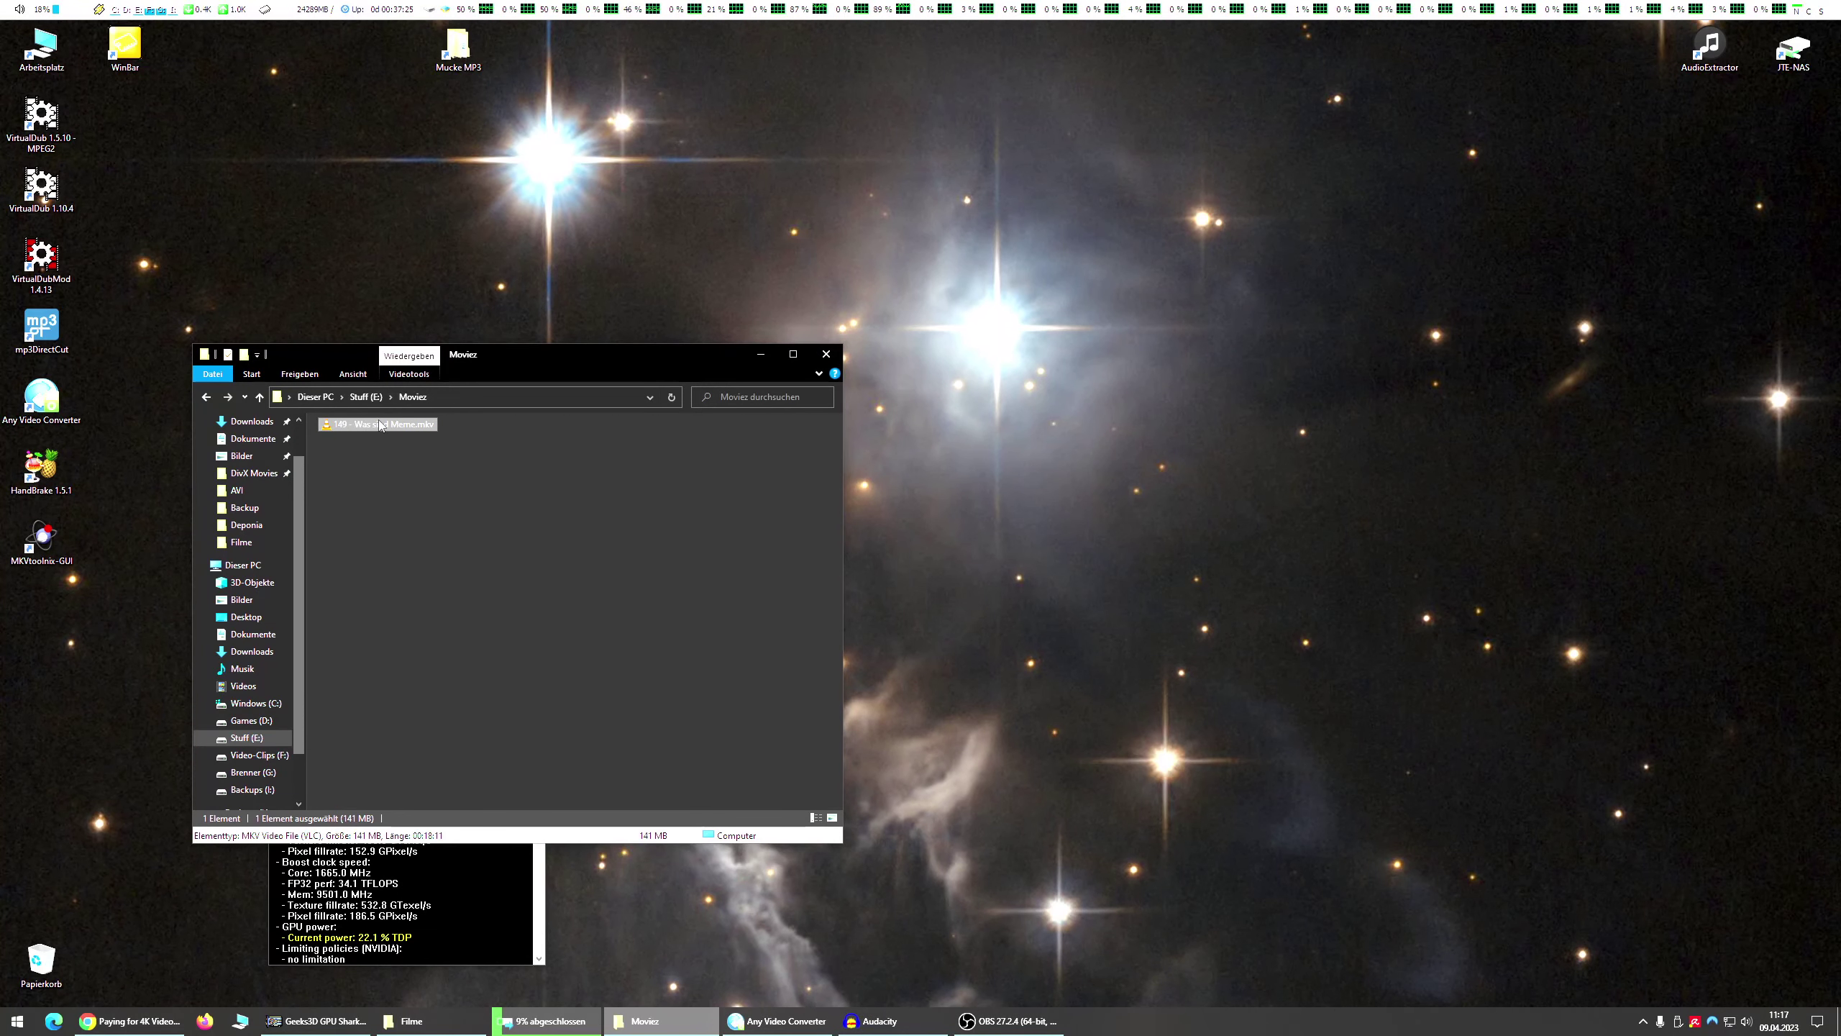
Open 149 - Was sind Meme.mkv in MediaInfo and display its information in text view.
right_click(381, 425)
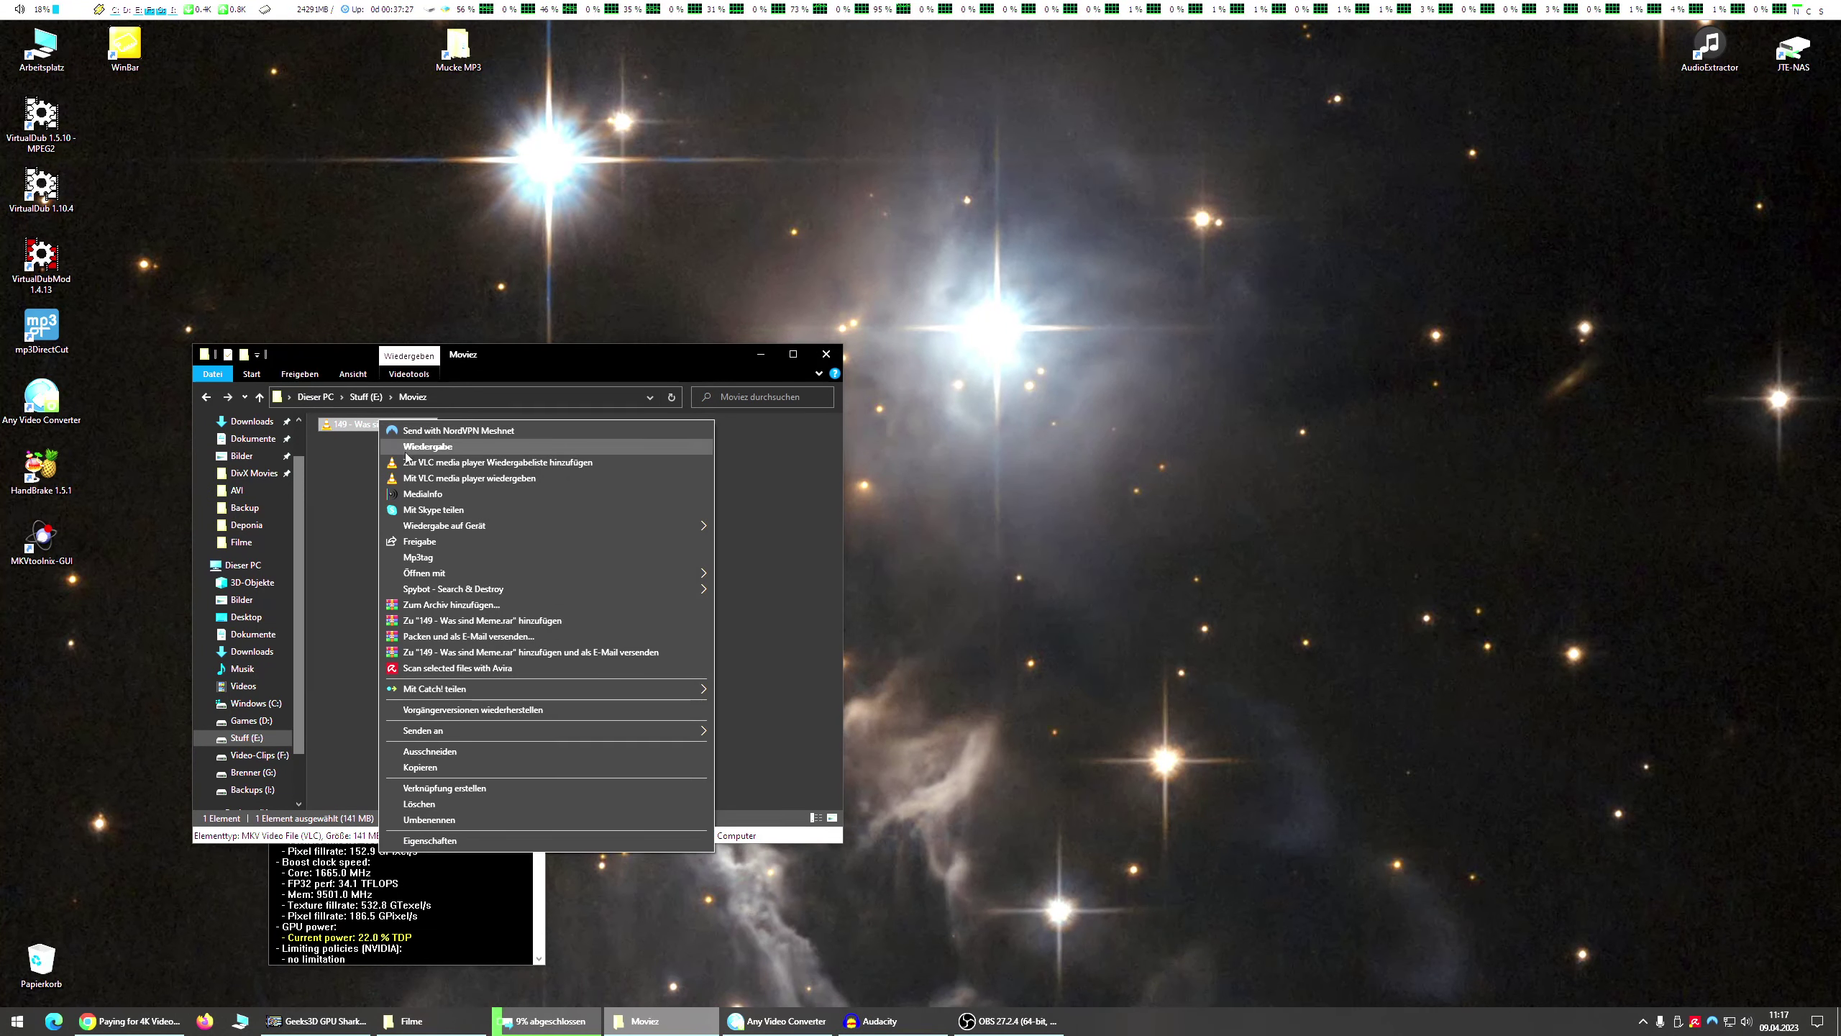
left_click(423, 495)
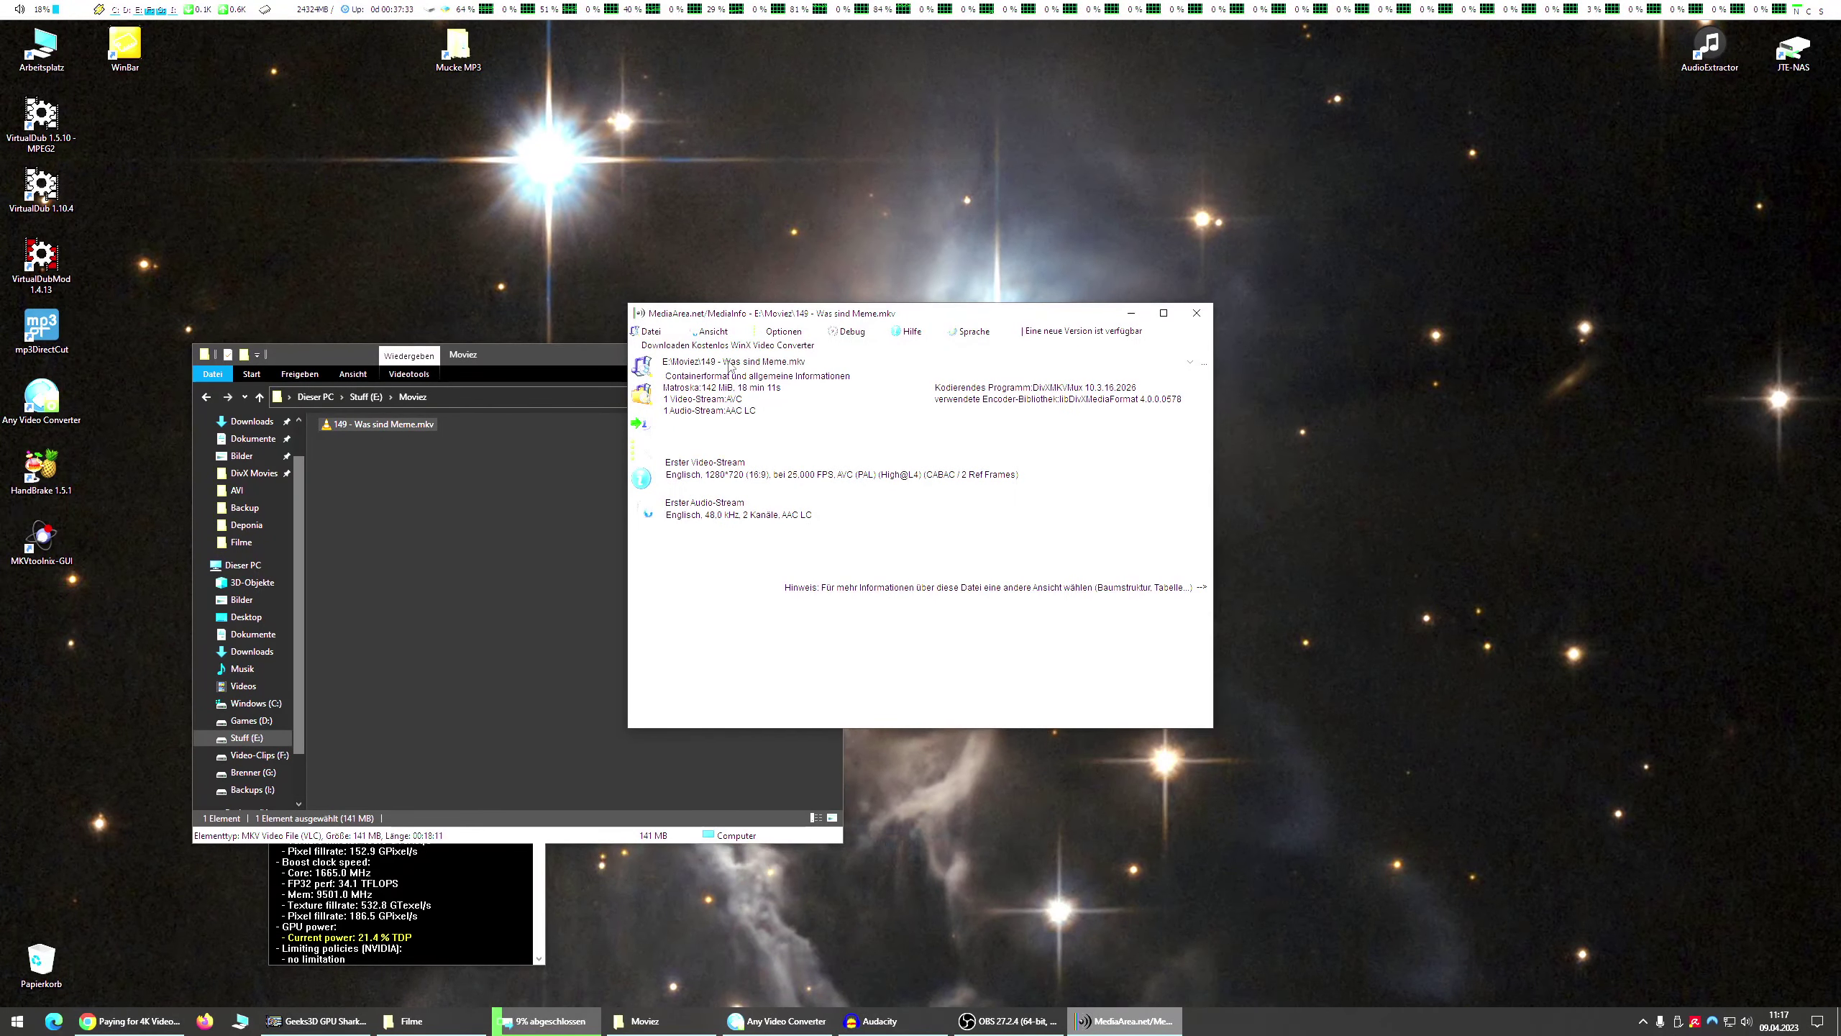
left_click(708, 334)
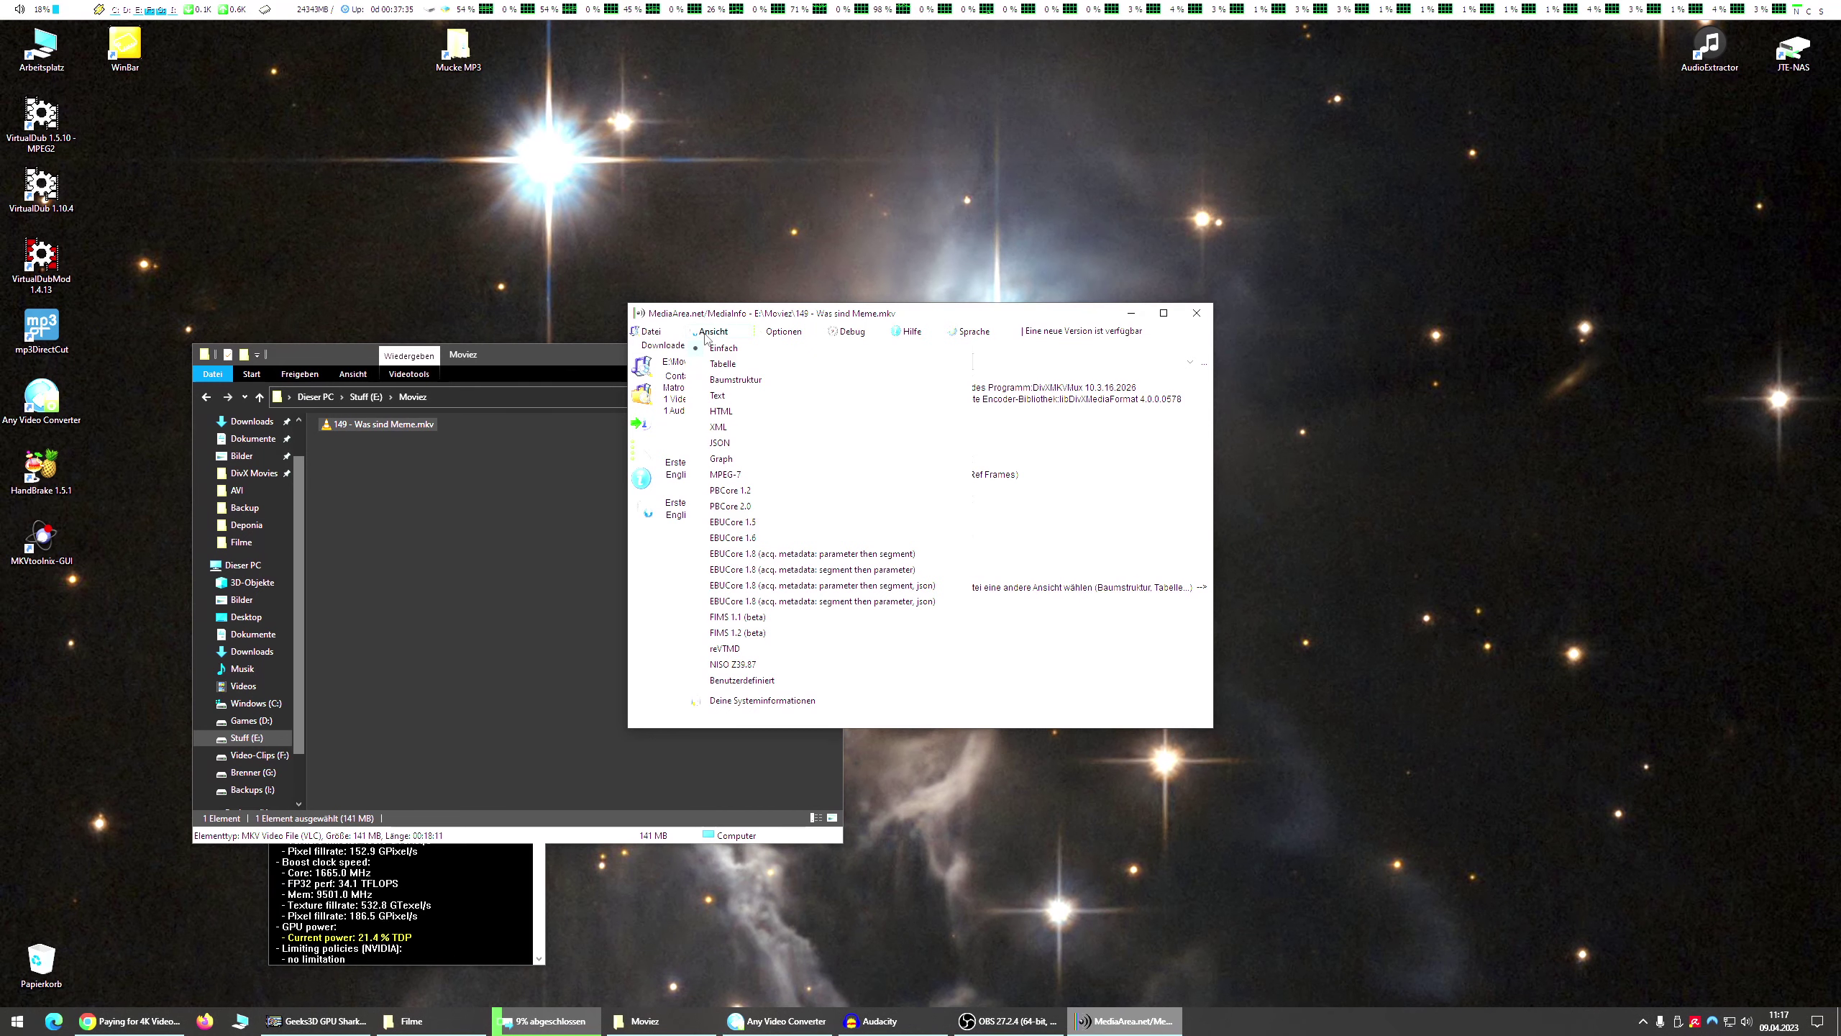
left_click(737, 402)
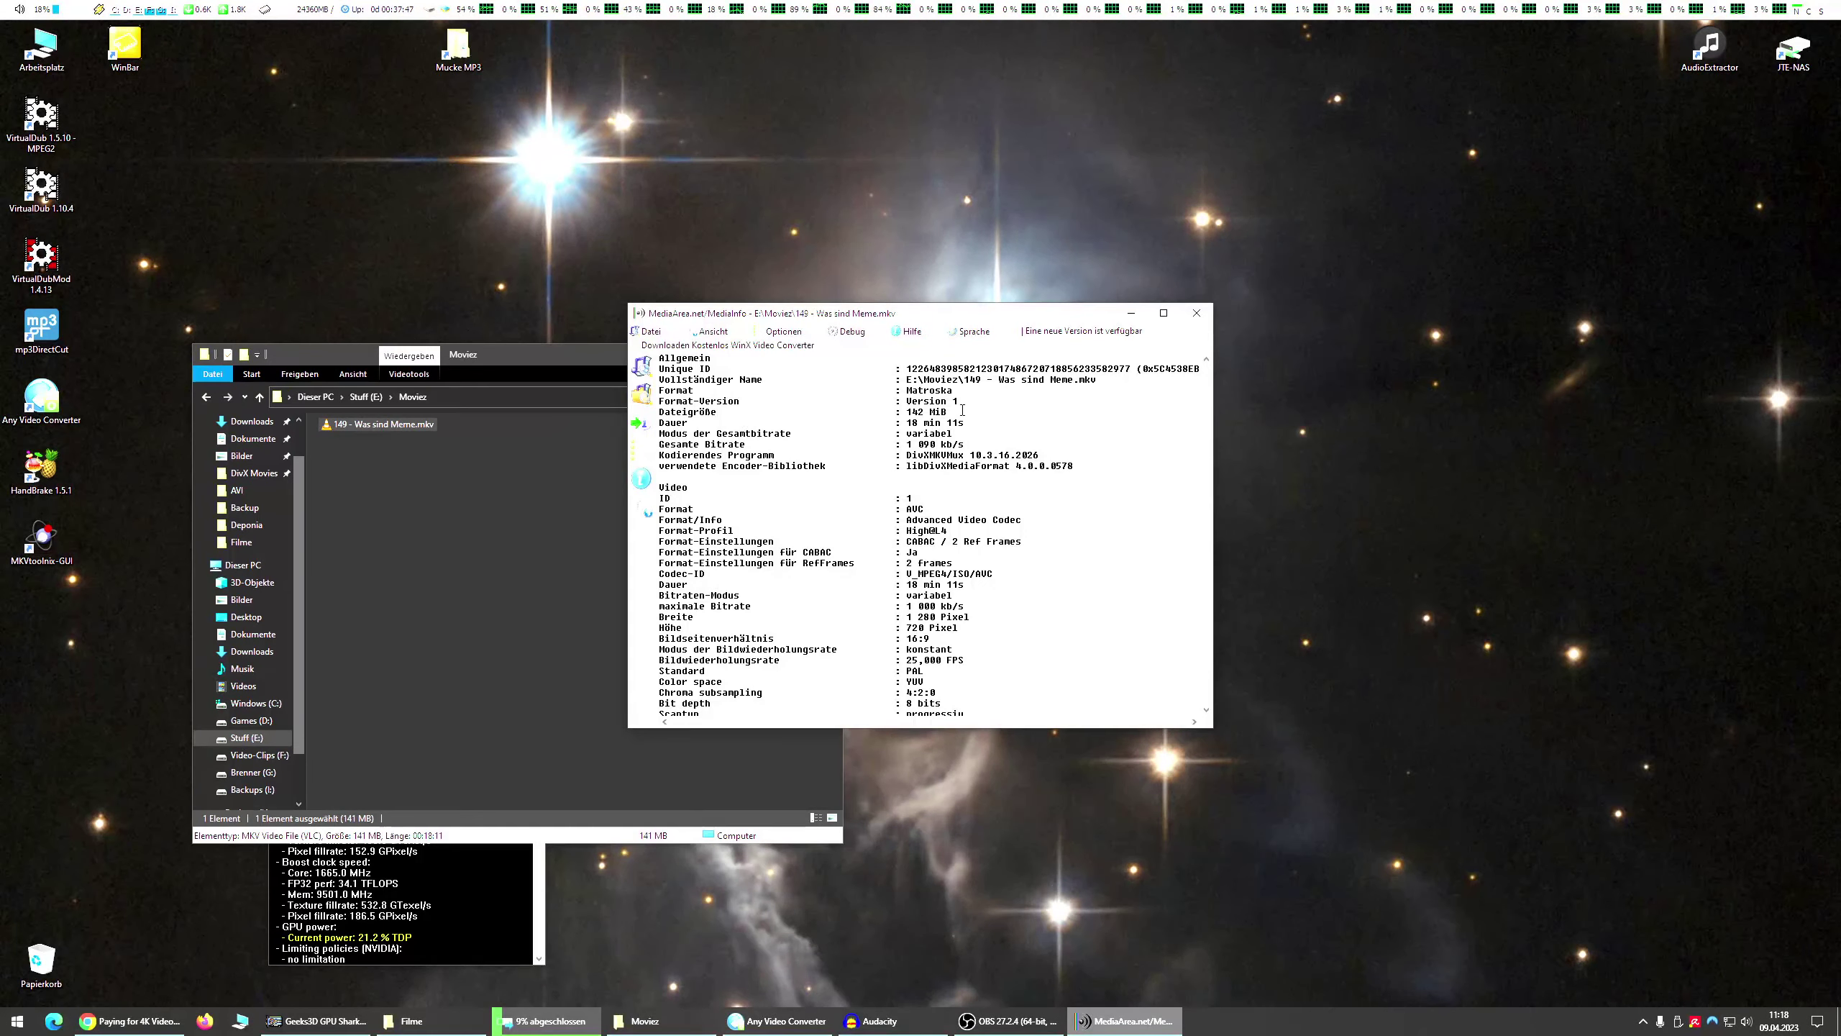
Highlight the Format/Info and Codec ID lines of the video stream and look through the remaining stream details.
left_click_drag(1025, 519, 661, 523)
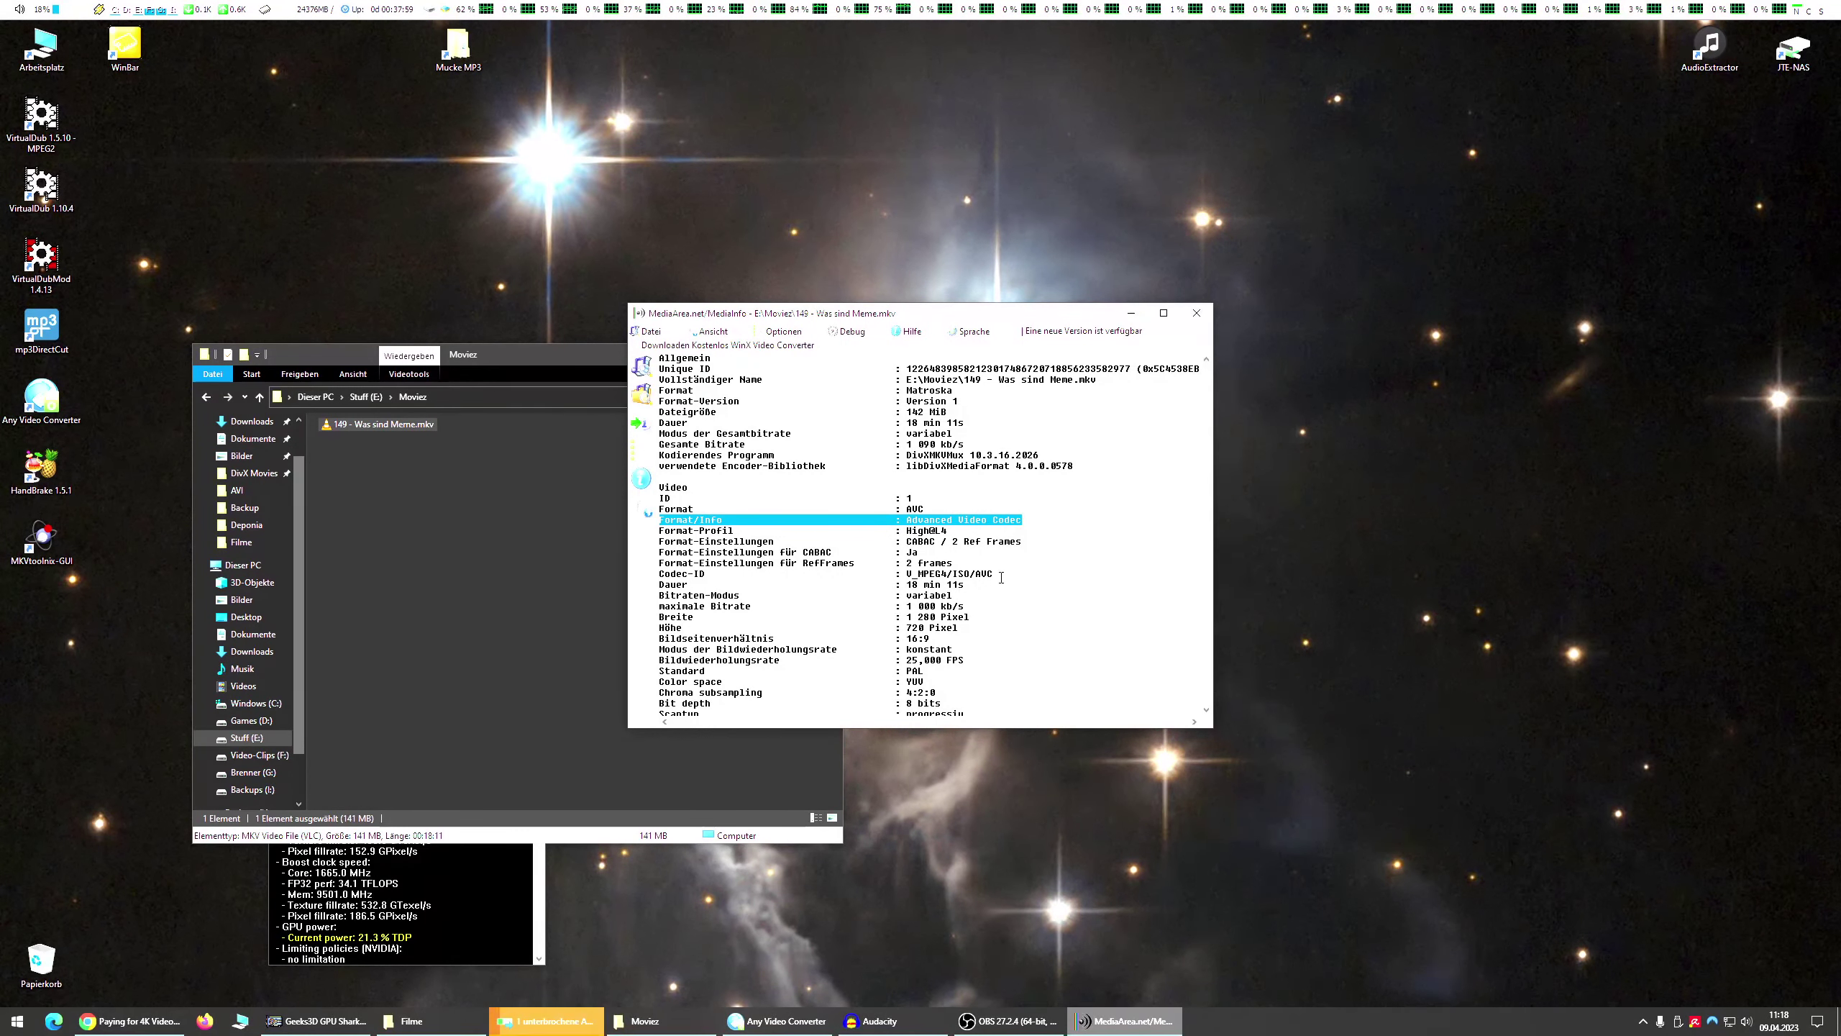
left_click_drag(998, 575, 657, 574)
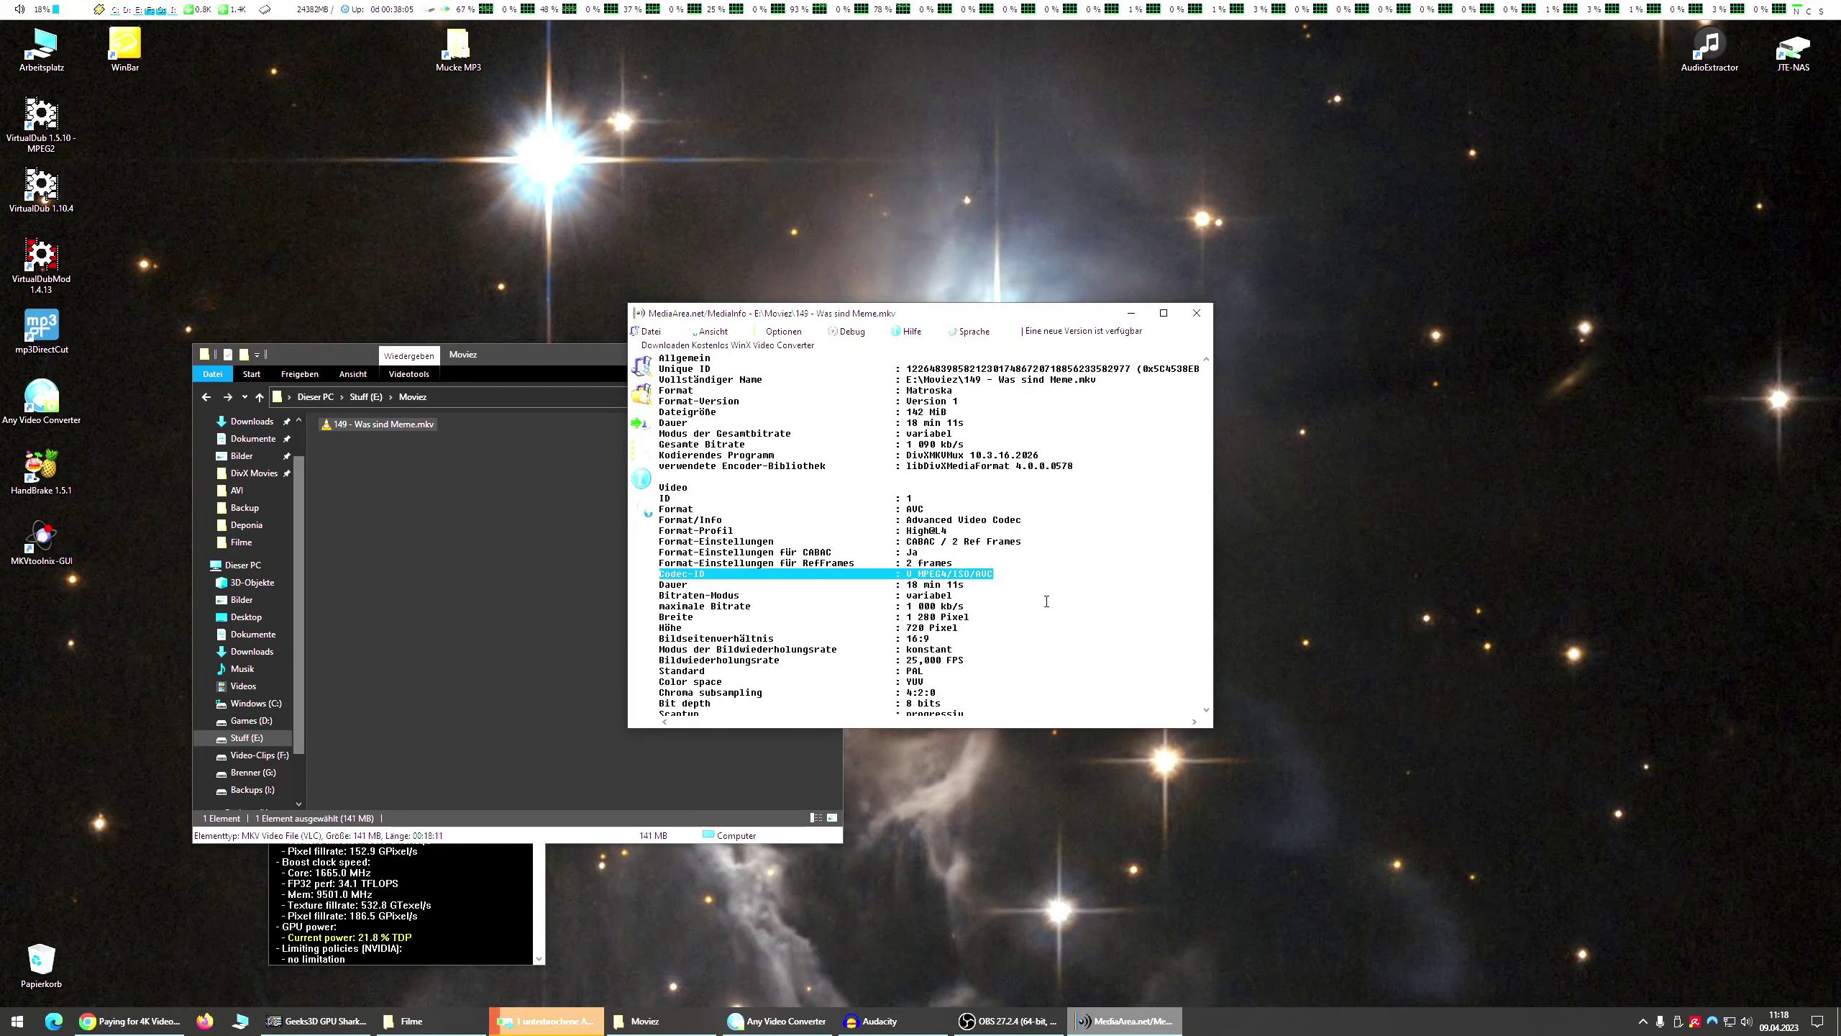
scroll(1046, 600, "down", 2)
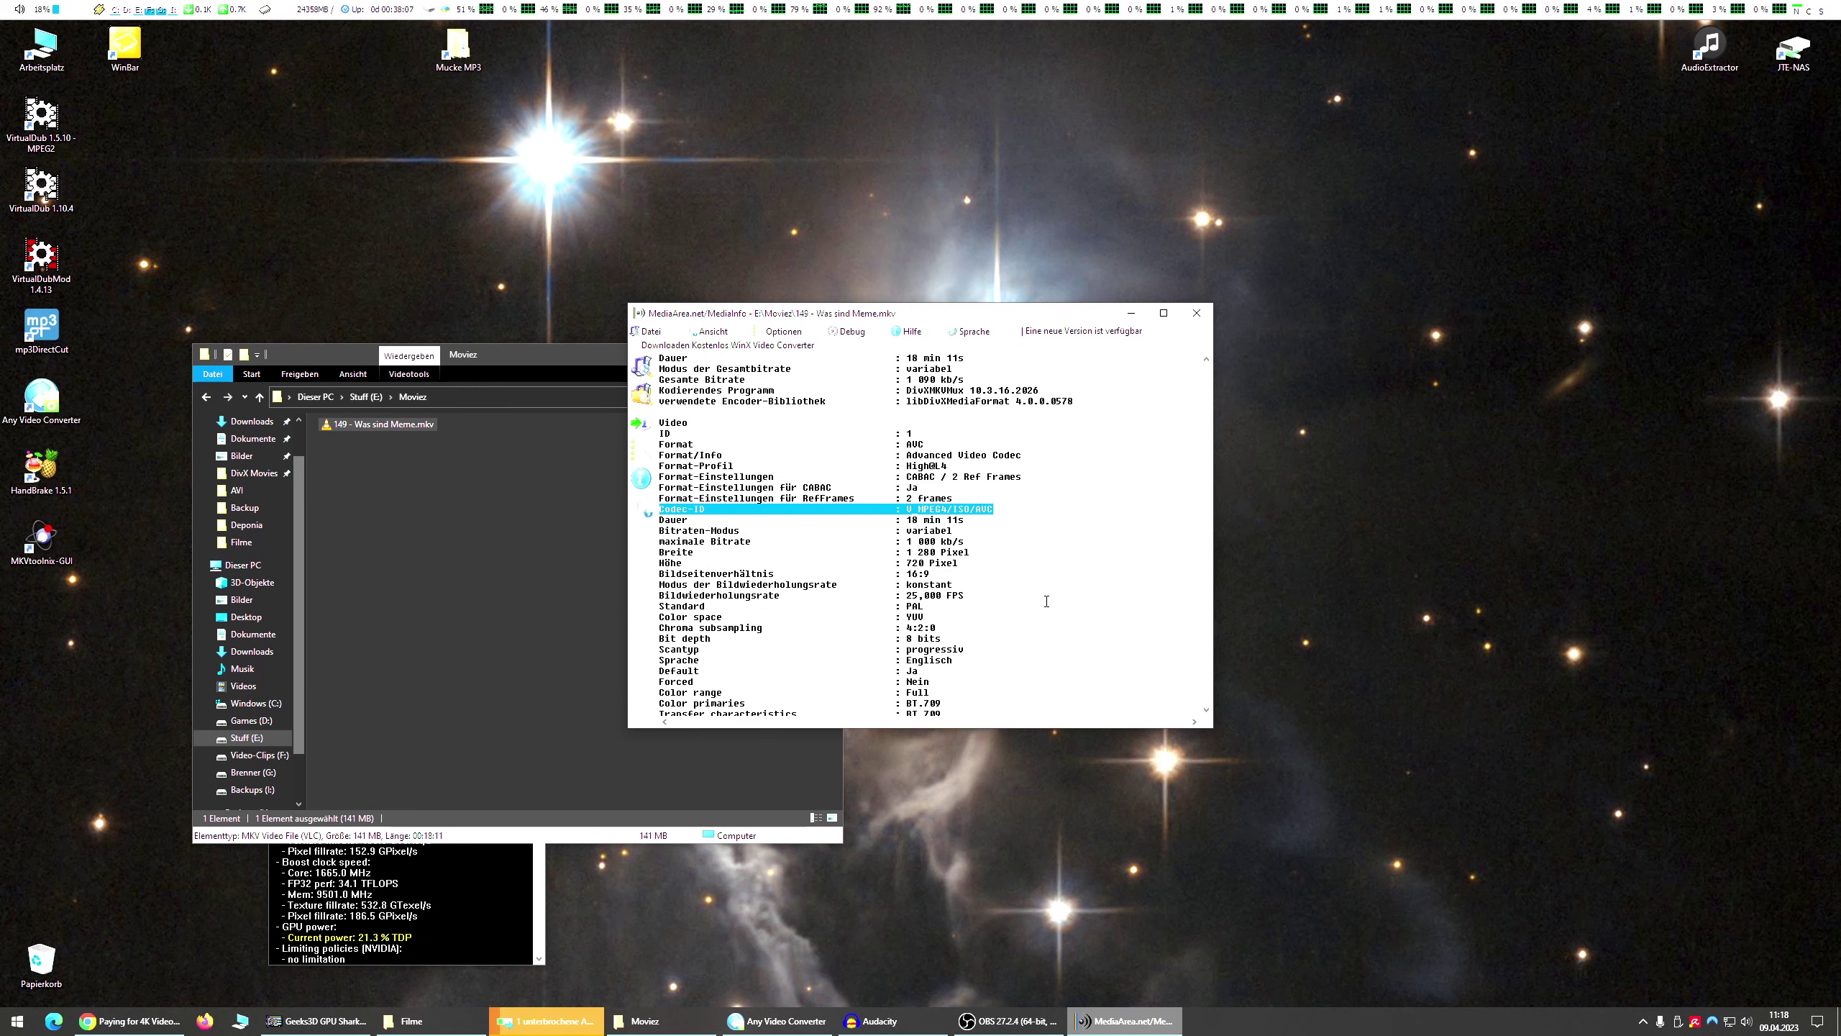
scroll(1045, 600, "up", 1)
scroll(1046, 600, "up", 1)
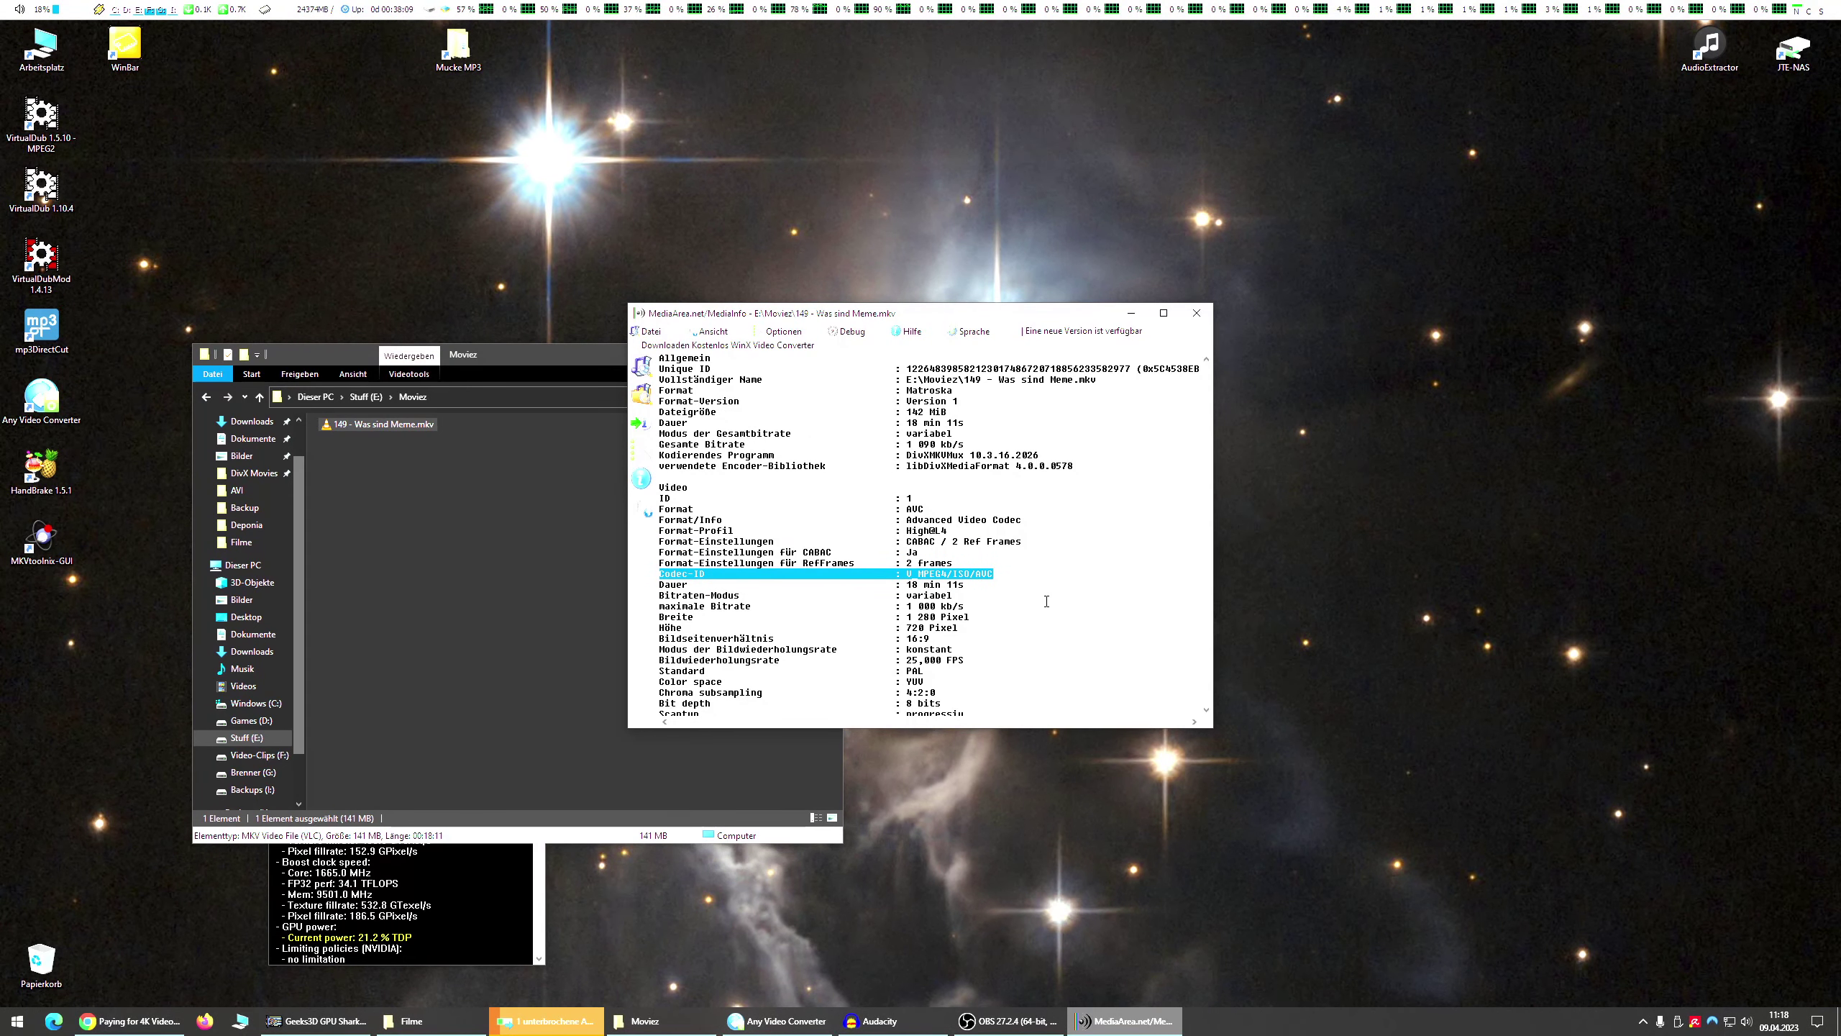